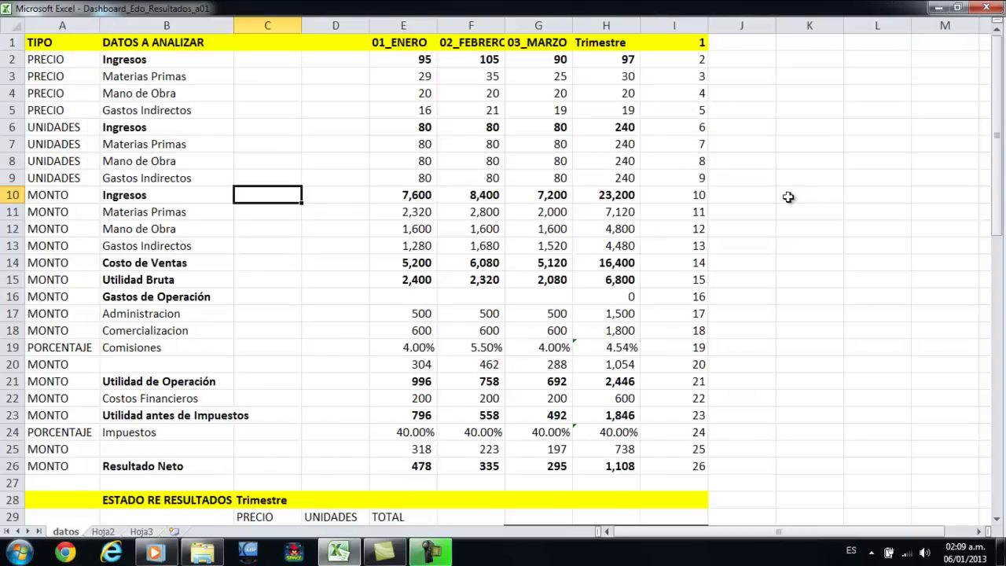
Examine the header row of the data table, from the data labels across the month and Trimestre columns to column I.
{"action": "left_click", "coordinate": [135, 194]}
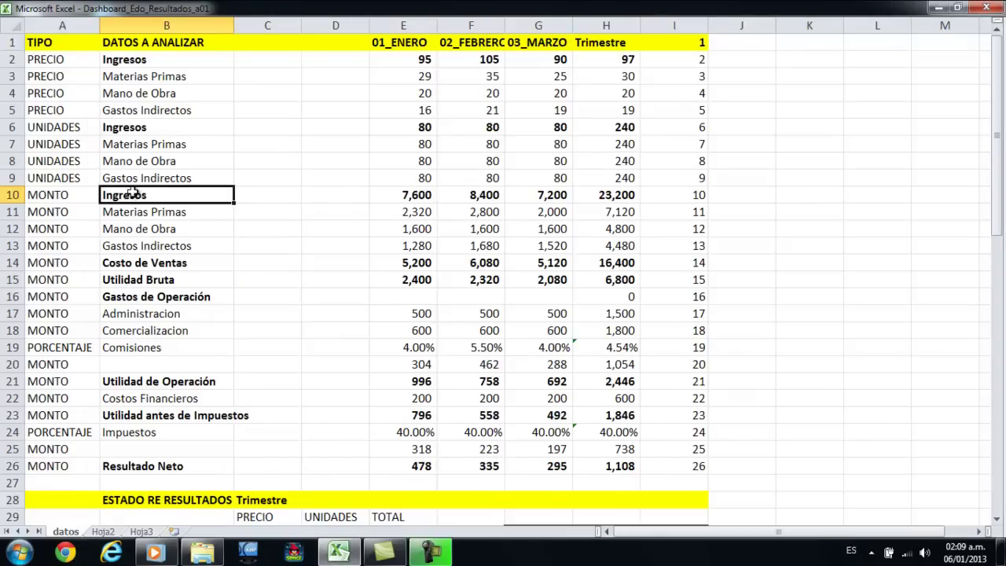
{"action": "left_click", "coordinate": [281, 71]}
{"action": "key", "text": "Home"}
{"action": "key", "text": "Up"}
{"action": "key", "text": "Right"}
{"action": "key", "text": "Right"}
{"action": "key", "text": "Right"}
{"action": "key", "text": "Right"}
{"action": "key", "text": "Right"}
{"action": "key", "text": "Right"}
{"action": "key", "text": "Up"}
{"action": "key", "text": "Right"}
{"action": "key", "text": "Right"}
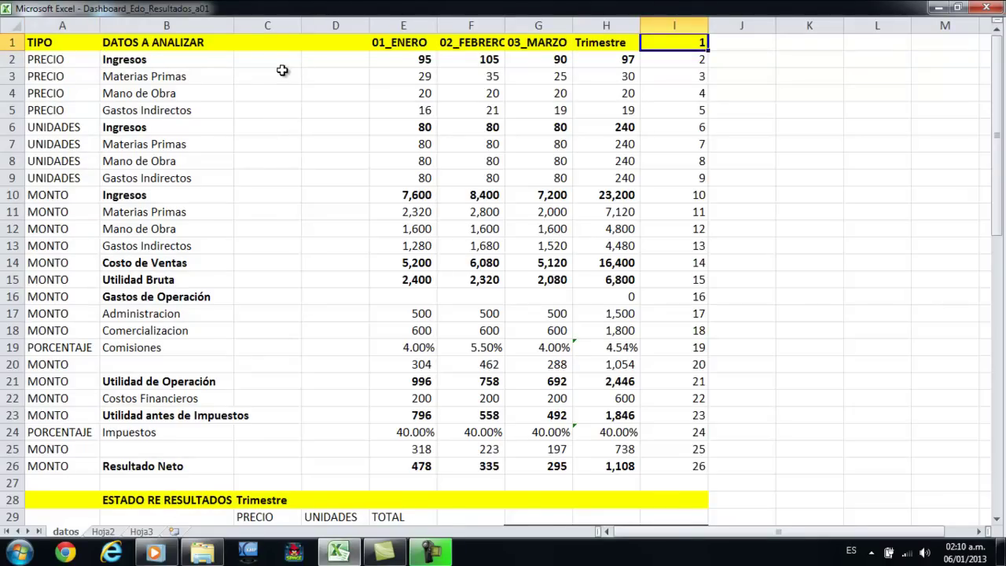
{"action": "key", "text": "Down"}
{"action": "key", "text": "Up"}
{"action": "key", "text": "Right"}
{"action": "key", "text": "Left"}
{"action": "key", "text": "Left"}
{"action": "key", "text": "Left"}
{"action": "key", "text": "Left"}
{"action": "key", "text": "Left"}
{"action": "key", "text": "Left"}
{"action": "key", "text": "Left"}
{"action": "key", "text": "Left"}
{"action": "key", "text": "Left"}
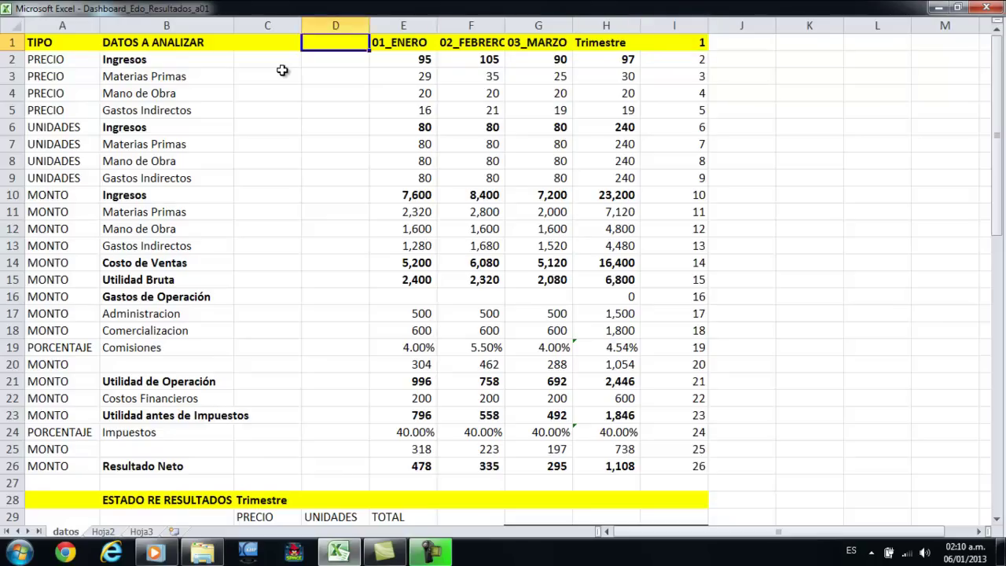
{"action": "key", "text": "Right"}
{"action": "key", "text": "Right"}
{"action": "key", "text": "Right"}
{"action": "key", "text": "Right"}
{"action": "key", "text": "Right"}
{"action": "key", "text": "Right"}
{"action": "key", "text": "Right"}
{"action": "key", "text": "Right"}
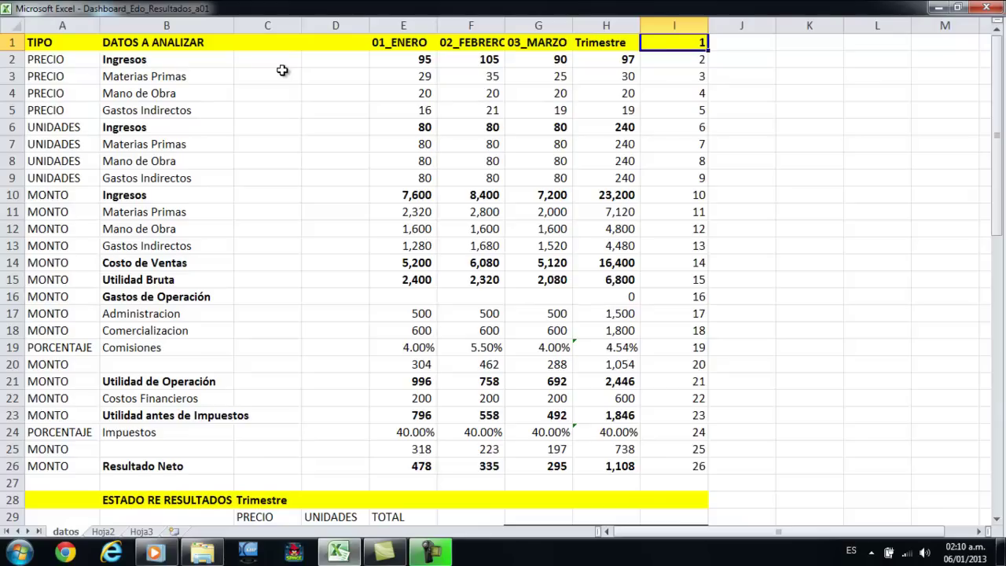
Review the sequential numbering in column I beside the data table, from row 1 through row 26.
{"action": "key", "text": "ctrl+shift+Down"}
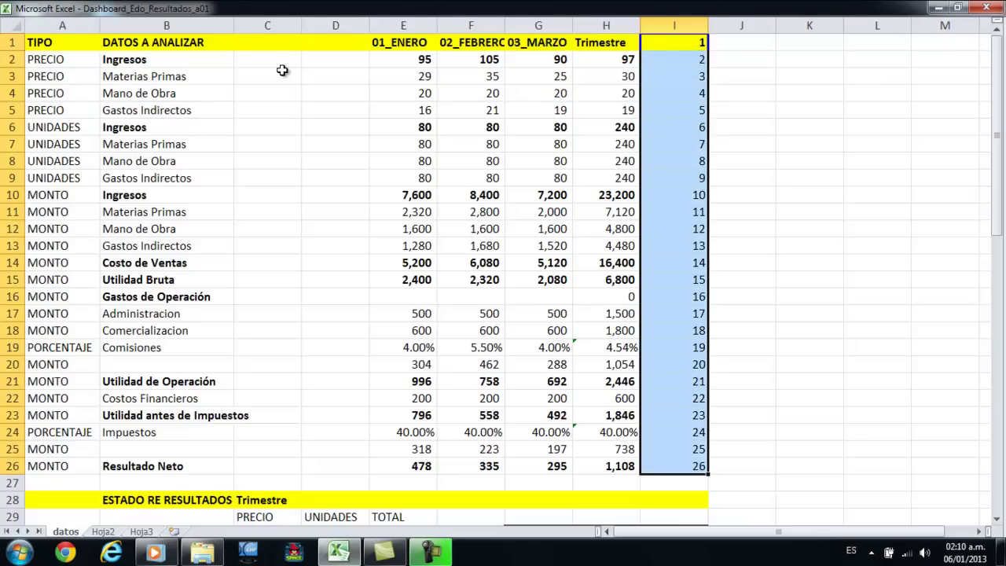
{"action": "key", "text": "Left"}
{"action": "key", "text": "Right"}
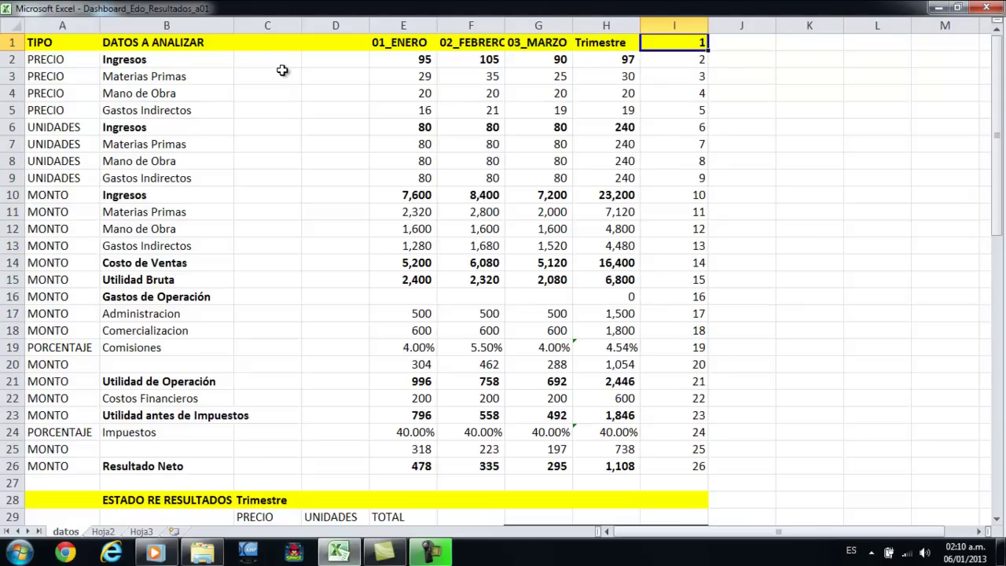
{"action": "key", "text": "Down"}
{"action": "key", "text": "Down"}
{"action": "key", "text": "Down"}
{"action": "key", "text": "Down"}
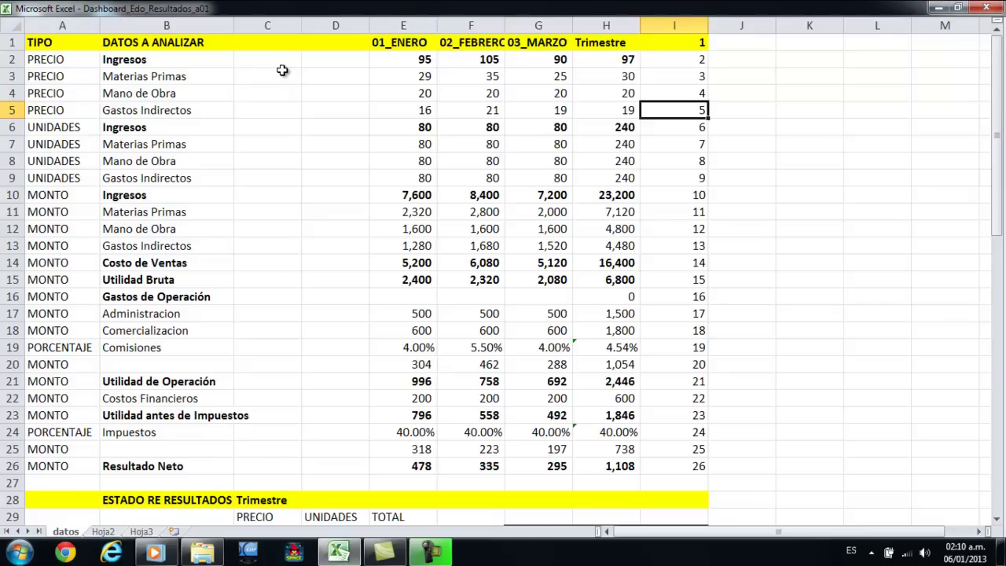
{"action": "key", "text": "Down"}
{"action": "key", "text": "Down"}
{"action": "key", "text": "Down"}
{"action": "key", "text": "Down"}
{"action": "key", "text": "Down"}
{"action": "key", "text": "Down"}
{"action": "key", "text": "Down"}
{"action": "key", "text": "Down"}
{"action": "key", "text": "Down"}
{"action": "key", "text": "Down"}
{"action": "key", "text": "Down"}
{"action": "key", "text": "Down"}
{"action": "key", "text": "Down"}
{"action": "key", "text": "Down"}
{"action": "key", "text": "Down"}
{"action": "key", "text": "Down"}
{"action": "key", "text": "Down"}
{"action": "key", "text": "Down"}
{"action": "key", "text": "Down"}
{"action": "key", "text": "Down"}
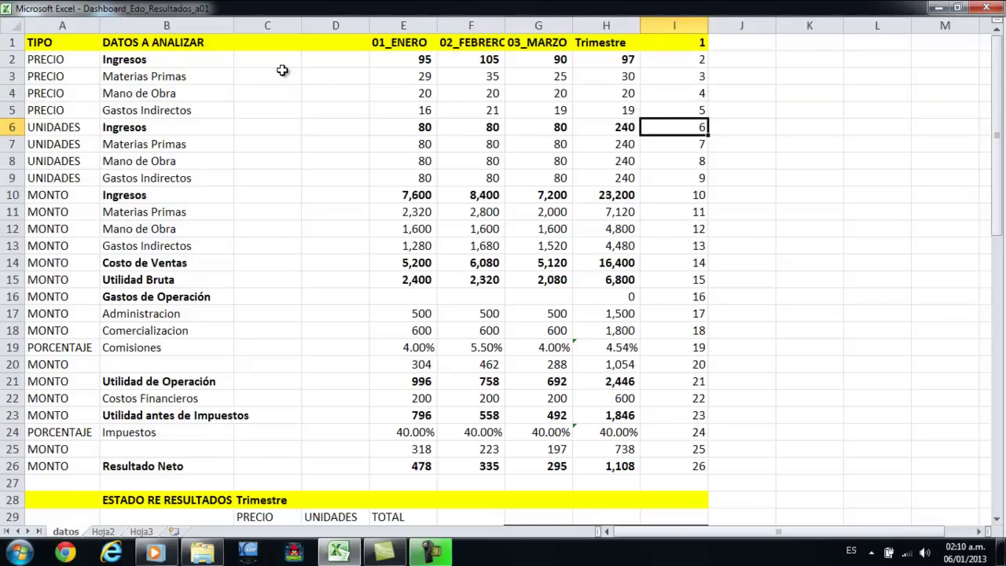
{"action": "key", "text": "Down"}
{"action": "key", "text": "Down"}
{"action": "key", "text": "Down"}
{"action": "key", "text": "Down"}
{"action": "key", "text": "Down"}
{"action": "key", "text": "Down"}
{"action": "key", "text": "Down"}
{"action": "key", "text": "Down"}
{"action": "key", "text": "Down"}
{"action": "key", "text": "Up"}
{"action": "key", "text": "Up"}
{"action": "key", "text": "Up"}
{"action": "key", "text": "Up"}
{"action": "key", "text": "Up"}
{"action": "key", "text": "Up"}
{"action": "key", "text": "Up"}
{"action": "key", "text": "Up"}
{"action": "key", "text": "Up"}
{"action": "key", "text": "Up"}
{"action": "key", "text": "Up"}
{"action": "key", "text": "Up"}
{"action": "key", "text": "Up"}
{"action": "key", "text": "Up"}
{"action": "key", "text": "Up"}
{"action": "key", "text": "Up"}
{"action": "key", "text": "Up"}
{"action": "key", "text": "Up"}
{"action": "key", "text": "Up"}
{"action": "key", "text": "Up"}
{"action": "key", "text": "Up"}
{"action": "key", "text": "Up"}
Highlight the quarterly income statement block B29:E44 and examine its Ingresos row across to the TOTAL column.
{"action": "key", "text": "Left"}
{"action": "key", "text": "Left"}
{"action": "key", "text": "Left"}
{"action": "key", "text": "Left"}
{"action": "key", "text": "Left"}
{"action": "key", "text": "Left"}
{"action": "key", "text": "Left"}
{"action": "key", "text": "Left"}
{"action": "key", "text": "Right"}
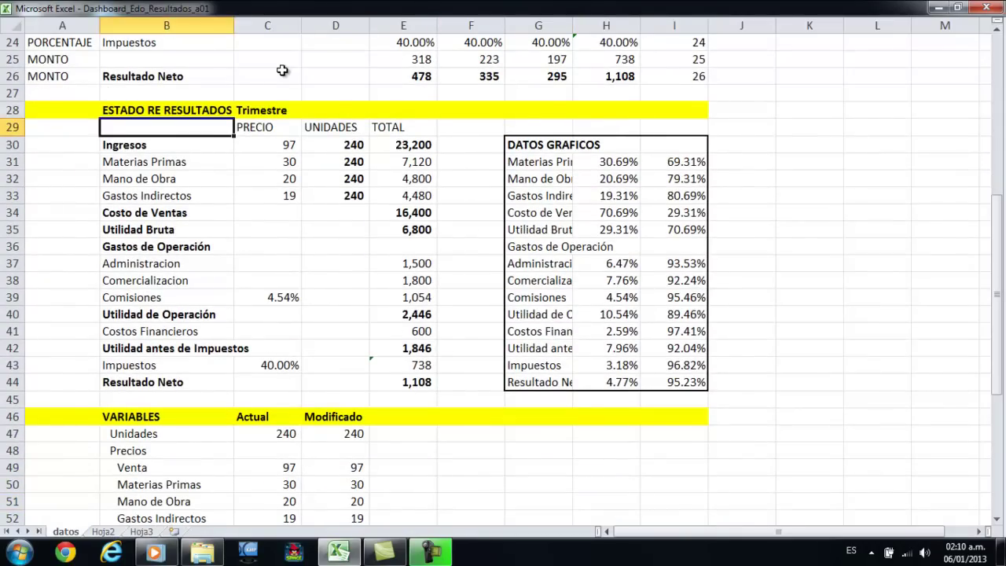
{"action": "key", "text": "shift+Down"}
{"action": "key", "text": "shift+Down"}
{"action": "key", "text": "shift+Down"}
{"action": "key", "text": "shift+Down"}
{"action": "key", "text": "shift+Down"}
{"action": "key", "text": "shift+Down"}
{"action": "key", "text": "shift+Down"}
{"action": "key", "text": "shift+Down"}
{"action": "key", "text": "shift+Down"}
{"action": "key", "text": "shift+Down"}
{"action": "key", "text": "shift+Down"}
{"action": "key", "text": "shift+Down"}
{"action": "key", "text": "shift+Down"}
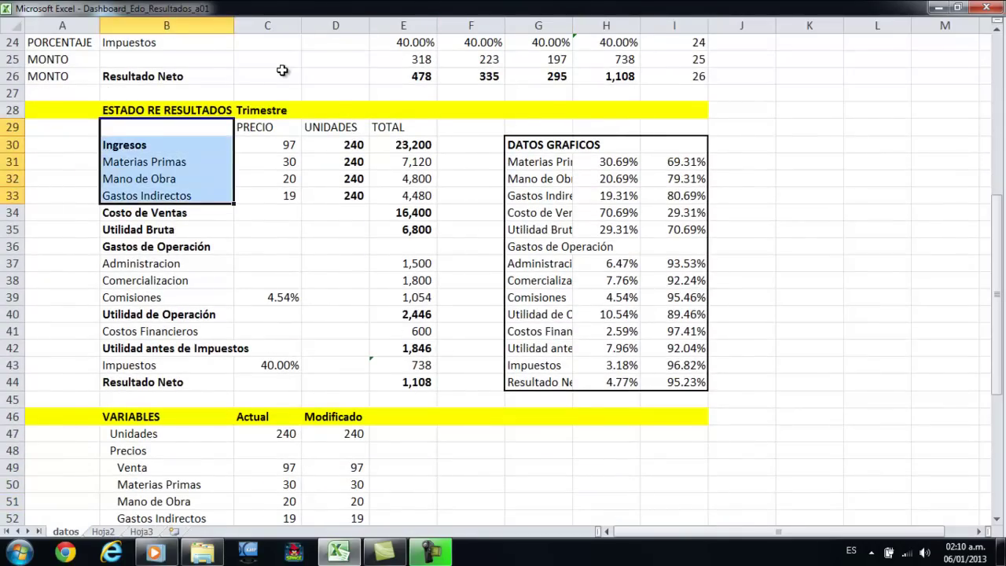
{"action": "key", "text": "shift+Down"}
{"action": "key", "text": "shift+Down"}
{"action": "key", "text": "shift+Right"}
{"action": "key", "text": "shift+Right"}
{"action": "key", "text": "shift+Right"}
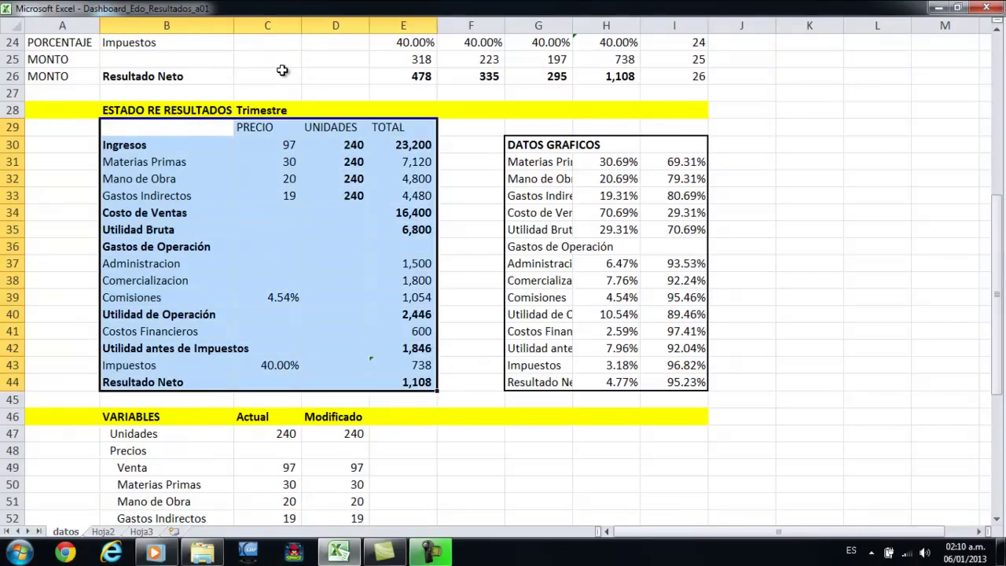
{"action": "key", "text": "Down"}
{"action": "key", "text": "Right"}
{"action": "key", "text": "Right"}
{"action": "key", "text": "Right"}
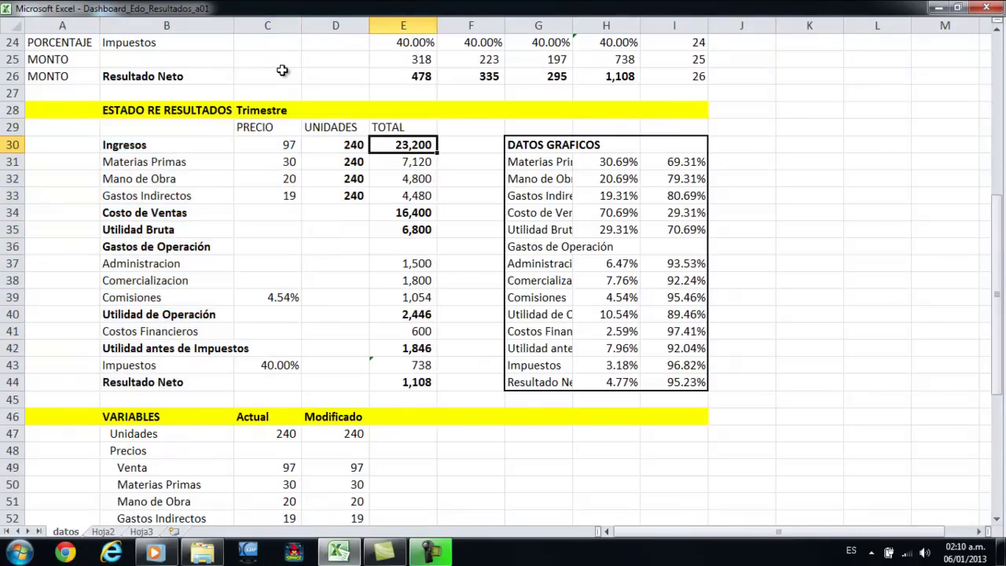
{"action": "key", "text": "Up"}
{"action": "key", "text": "Up"}
{"action": "key", "text": "Down"}
{"action": "key", "text": "Right"}
{"action": "key", "text": "Down"}
{"action": "key", "text": "Right"}
{"action": "key", "text": "ctrl+shift+Right"}
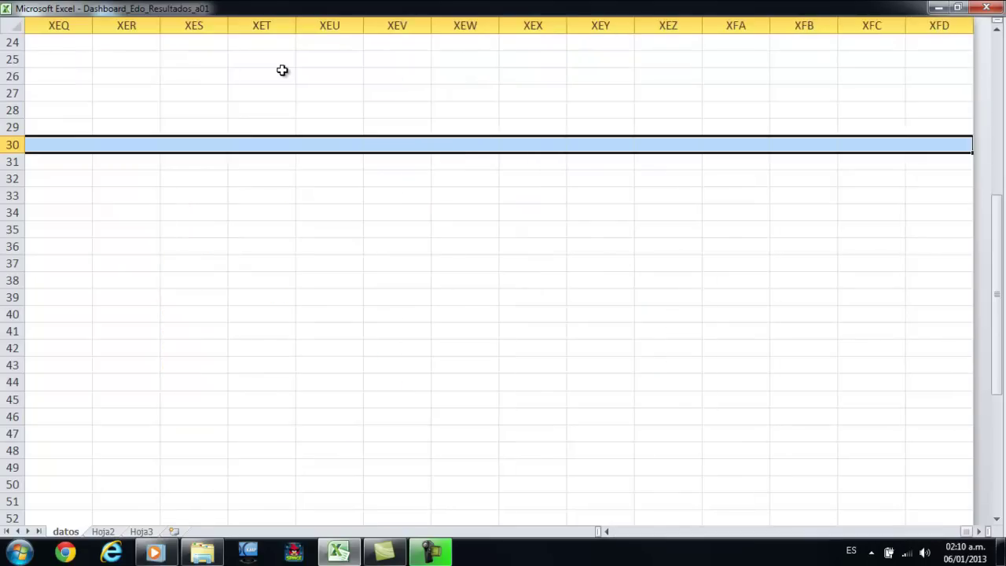
{"action": "key", "text": "Left"}
{"action": "key", "text": "Left"}
{"action": "key", "text": "Right"}
{"action": "key", "text": "Right"}
{"action": "key", "text": "Left"}
{"action": "key", "text": "Left"}
{"action": "key", "text": "Home"}
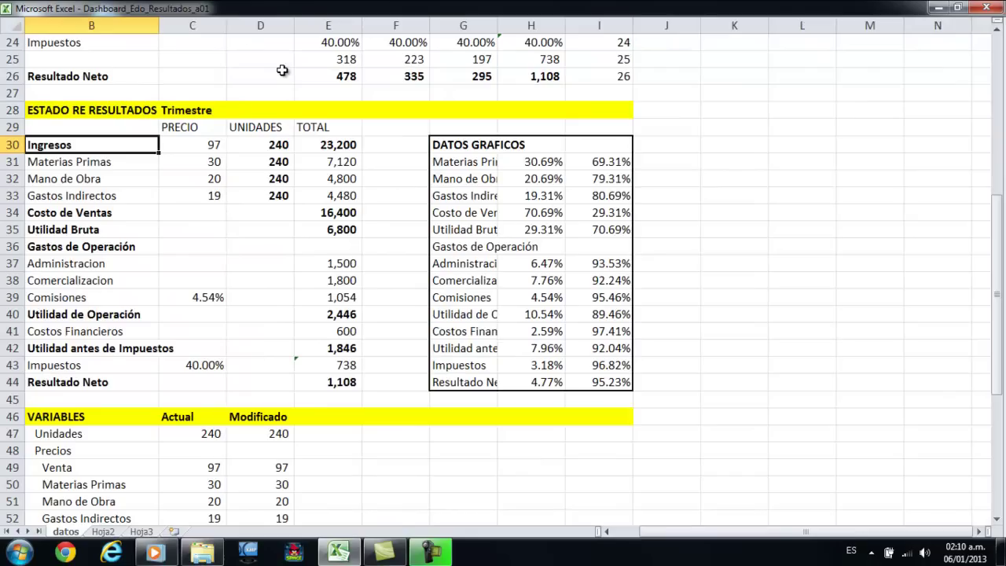
Highlight the DATOS GRAFICOS block G30:I44 to examine its concepts and percentages.
{"action": "key", "text": "Right"}
{"action": "key", "text": "Right"}
{"action": "key", "text": "Right"}
{"action": "key", "text": "Right"}
{"action": "key", "text": "Right"}
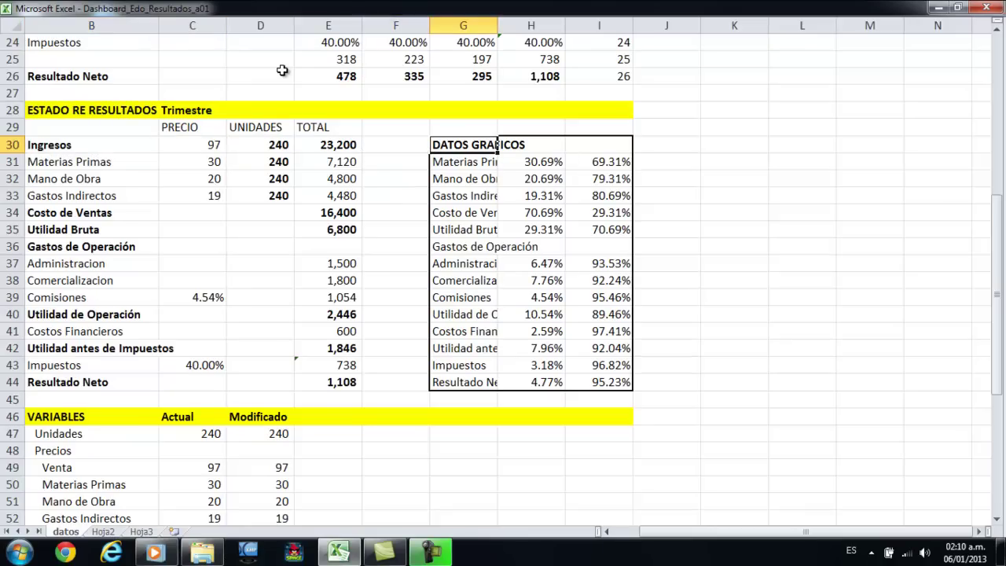
{"action": "key", "text": "ctrl+shift+Down"}
{"action": "key", "text": "shift+Right"}
{"action": "key", "text": "shift+Right"}
Examine the VARIABLES header row in row 46 below the DATOS GRAFICOS block, across its Actual and Modificado columns.
{"action": "key", "text": "Down"}
{"action": "key", "text": "Down"}
{"action": "key", "text": "Down"}
{"action": "key", "text": "Down"}
{"action": "key", "text": "Down"}
{"action": "key", "text": "Down"}
{"action": "key", "text": "Down"}
{"action": "key", "text": "Down"}
{"action": "key", "text": "Down"}
{"action": "key", "text": "Down"}
{"action": "key", "text": "Down"}
{"action": "key", "text": "Down"}
{"action": "key", "text": "Down"}
{"action": "key", "text": "Down"}
{"action": "key", "text": "Down"}
{"action": "key", "text": "Down"}
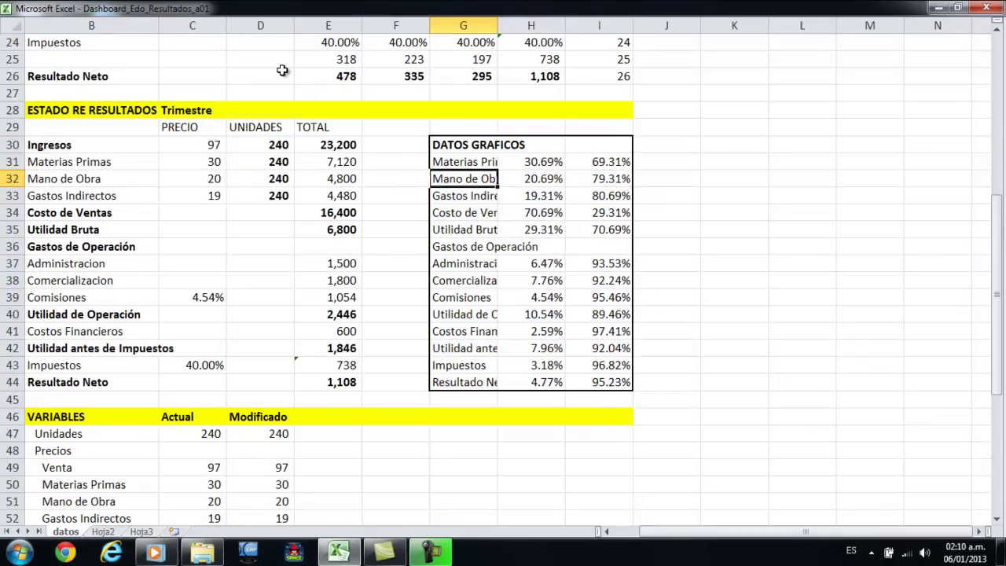
{"action": "key", "text": "Left"}
{"action": "key", "text": "Left"}
{"action": "key", "text": "Left"}
{"action": "key", "text": "Left"}
{"action": "key", "text": "Left"}
{"action": "key", "text": "Left"}
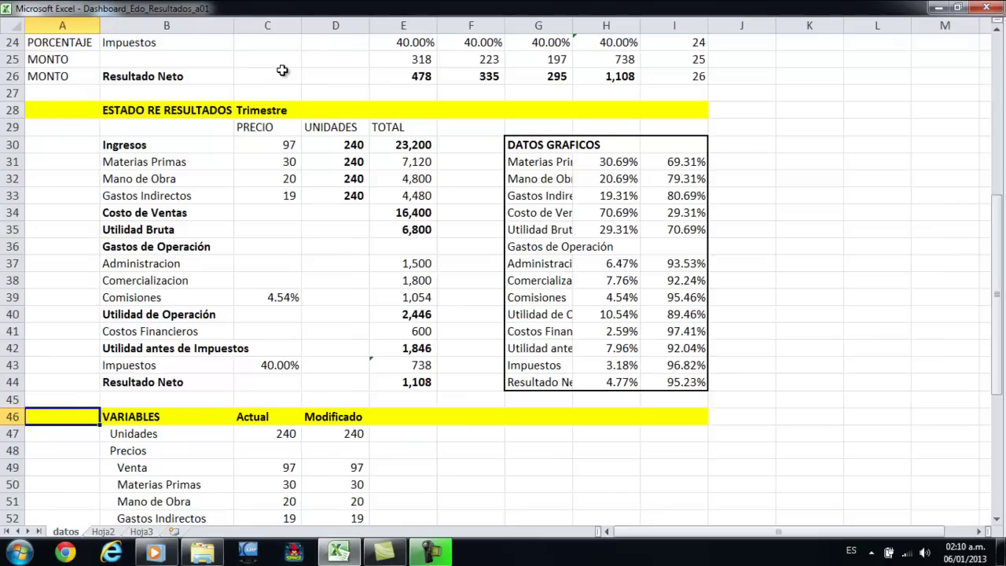
{"action": "key", "text": "Right"}
{"action": "key", "text": "Right"}
{"action": "key", "text": "Right"}
{"action": "key", "text": "Right"}
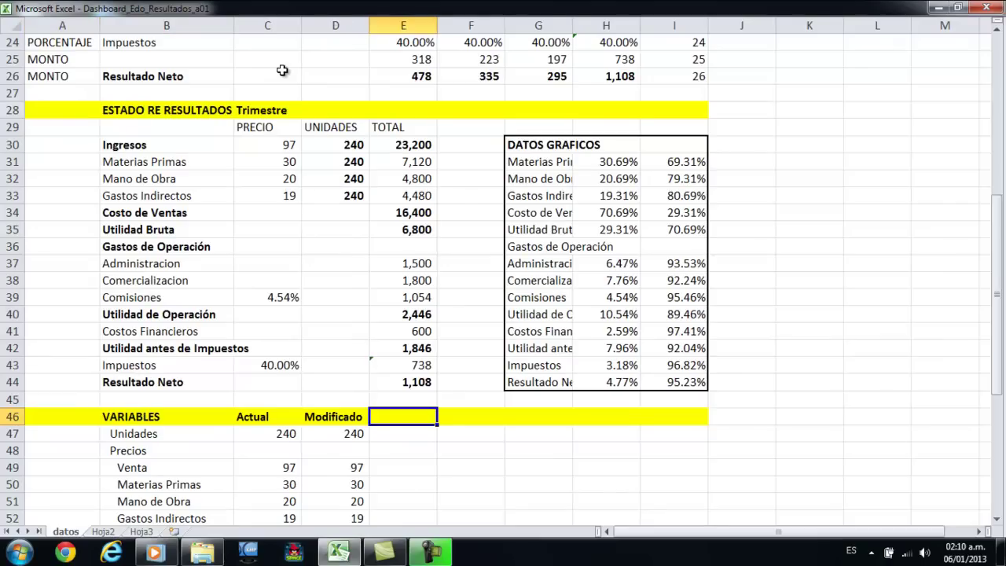
Scan down column E beside the VARIABLES rows to view the whole list of units, prices and percentages.
{"action": "key", "text": "Down"}
{"action": "key", "text": "Down"}
{"action": "key", "text": "Down"}
{"action": "key", "text": "Down"}
{"action": "key", "text": "Down"}
{"action": "key", "text": "Down"}
{"action": "key", "text": "Down"}
{"action": "key", "text": "Down"}
{"action": "key", "text": "Down"}
{"action": "key", "text": "Down"}
{"action": "key", "text": "Down"}
{"action": "key", "text": "Down"}
{"action": "key", "text": "Down"}
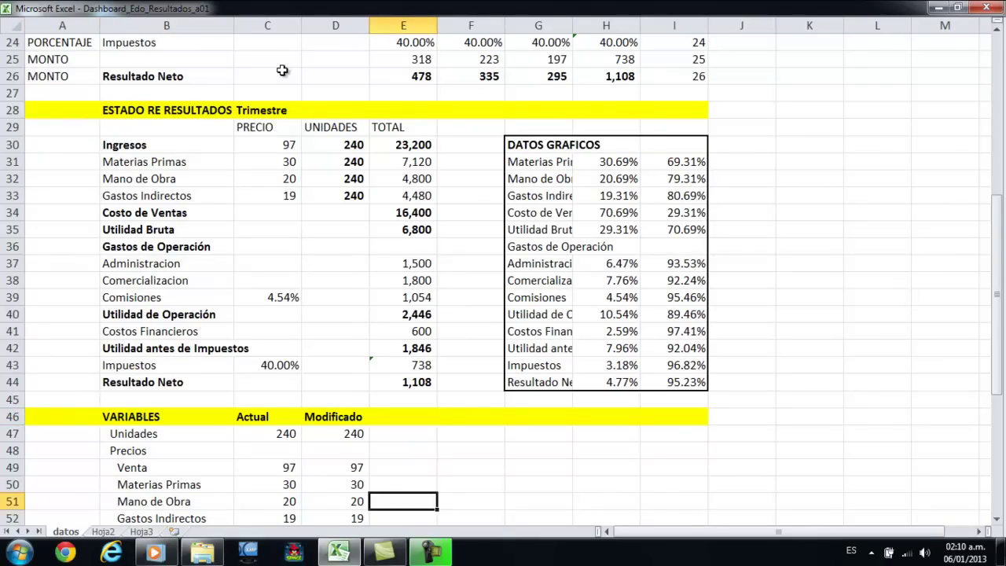
{"action": "key", "text": "Down"}
{"action": "key", "text": "Down"}
{"action": "key", "text": "Down"}
Return to the VARIABLES heading and highlight the block B46:D54.
{"action": "key", "text": "Up"}
{"action": "key", "text": "Up"}
{"action": "key", "text": "Up"}
{"action": "key", "text": "Up"}
{"action": "key", "text": "Up"}
{"action": "key", "text": "Up"}
{"action": "key", "text": "Up"}
{"action": "key", "text": "Up"}
{"action": "key", "text": "Up"}
{"action": "key", "text": "Up"}
{"action": "key", "text": "Up"}
{"action": "key", "text": "Up"}
{"action": "key", "text": "Up"}
{"action": "key", "text": "Up"}
{"action": "key", "text": "Left"}
{"action": "key", "text": "Left"}
{"action": "key", "text": "Left"}
{"action": "key", "text": "Left"}
{"action": "key", "text": "Up"}
{"action": "key", "text": "Up"}
{"action": "key", "text": "Right"}
{"action": "key", "text": "shift+Right"}
{"action": "key", "text": "shift+Right"}
{"action": "key", "text": "shift+Down"}
{"action": "key", "text": "shift+Down"}
{"action": "key", "text": "shift+Down"}
{"action": "key", "text": "shift+Down"}
{"action": "key", "text": "shift+Down"}
{"action": "key", "text": "shift+Down"}
{"action": "key", "text": "shift+Down"}
{"action": "key", "text": "shift+Down"}
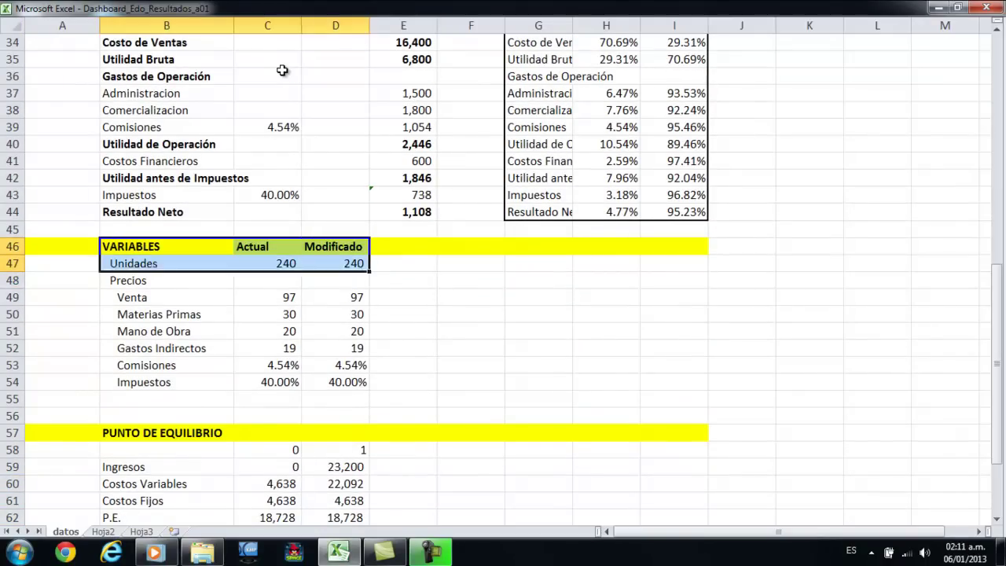
Examine the Modificado column of the VARIABLES block from its heading down through the price and percentage rows.
{"action": "key", "text": "Down"}
{"action": "key", "text": "Down"}
{"action": "key", "text": "Right"}
{"action": "key", "text": "Right"}
{"action": "key", "text": "Right"}
{"action": "key", "text": "Up"}
{"action": "key", "text": "Up"}
{"action": "key", "text": "Left"}
{"action": "key", "text": "Down"}
{"action": "key", "text": "Down"}
{"action": "key", "text": "Down"}
{"action": "key", "text": "Down"}
{"action": "key", "text": "Down"}
{"action": "key", "text": "Down"}
{"action": "key", "text": "Down"}
{"action": "key", "text": "Down"}
{"action": "key", "text": "Down"}
{"action": "key", "text": "Down"}
{"action": "key", "text": "Down"}
{"action": "key", "text": "Down"}
{"action": "key", "text": "Down"}
{"action": "key", "text": "Down"}
{"action": "key", "text": "Down"}
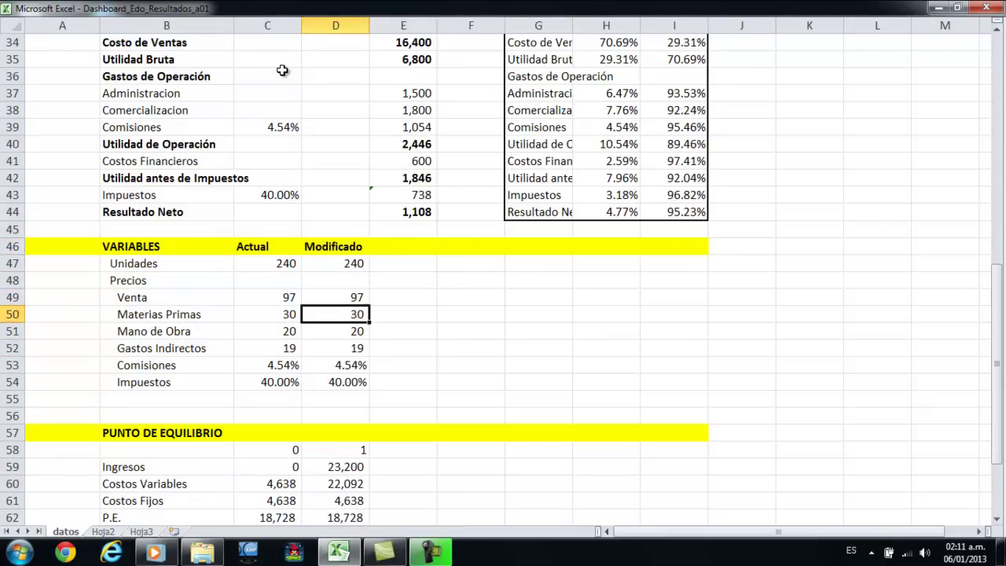
Review the PUNTO DE EQUILIBRIO section below the variables and return to its heading in B57.
{"action": "key", "text": "Down"}
{"action": "key", "text": "Down"}
{"action": "key", "text": "Down"}
{"action": "key", "text": "Down"}
{"action": "key", "text": "Down"}
{"action": "key", "text": "Down"}
{"action": "key", "text": "Down"}
{"action": "key", "text": "Down"}
{"action": "key", "text": "Down"}
{"action": "key", "text": "Down"}
{"action": "key", "text": "Down"}
{"action": "key", "text": "Down"}
{"action": "key", "text": "Up"}
{"action": "key", "text": "Up"}
{"action": "key", "text": "Up"}
{"action": "key", "text": "Up"}
{"action": "key", "text": "Up"}
{"action": "key", "text": "Up"}
{"action": "key", "text": "Up"}
{"action": "key", "text": "Up"}
{"action": "key", "text": "Up"}
{"action": "key", "text": "Up"}
{"action": "key", "text": "Up"}
{"action": "key", "text": "Up"}
{"action": "key", "text": "Up"}
{"action": "key", "text": "Up"}
{"action": "key", "text": "Up"}
{"action": "key", "text": "Left"}
{"action": "key", "text": "Left"}
{"action": "key", "text": "Up"}
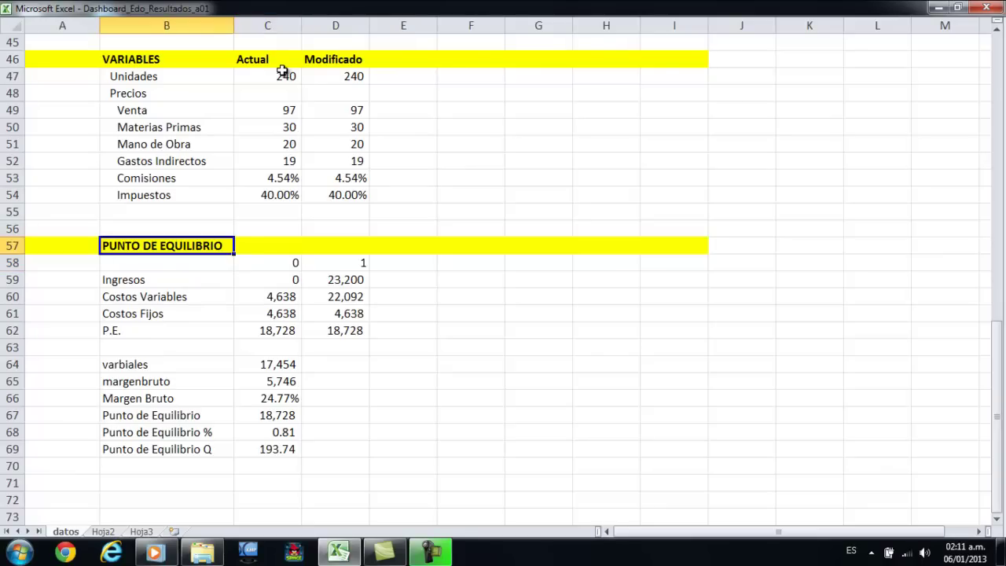
Look back up from the PUNTO DE EQUILIBRIO heading through the VARIABLES labels to the end of the income statement.
{"action": "key", "text": "Up"}
{"action": "key", "text": "Up"}
{"action": "key", "text": "Up"}
{"action": "key", "text": "Up"}
{"action": "key", "text": "Up"}
{"action": "key", "text": "Up"}
{"action": "key", "text": "Up"}
{"action": "key", "text": "Up"}
{"action": "key", "text": "Up"}
{"action": "key", "text": "Up"}
{"action": "key", "text": "Up"}
{"action": "key", "text": "Up"}
{"action": "key", "text": "Up"}
{"action": "key", "text": "Up"}
{"action": "key", "text": "Up"}
{"action": "key", "text": "Up"}
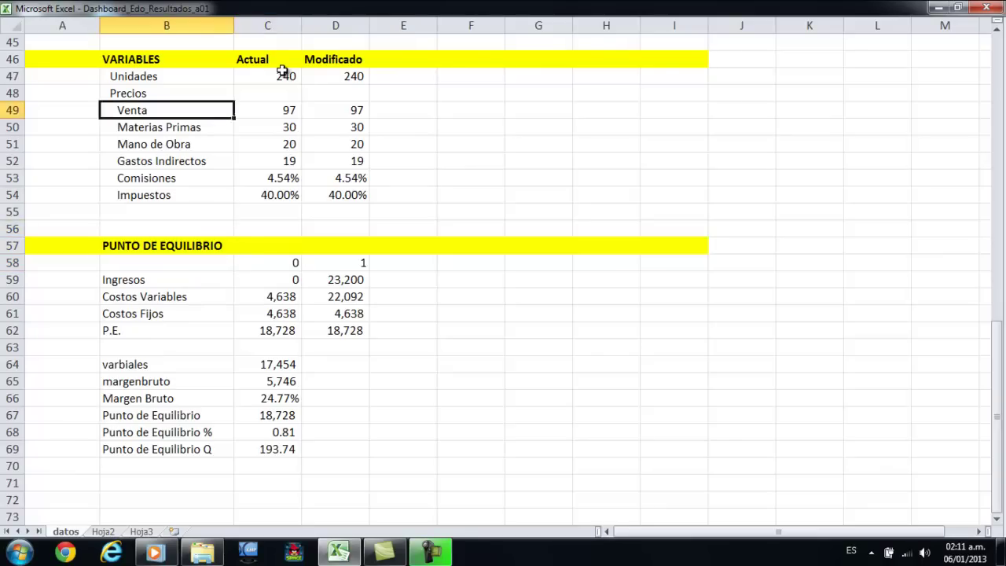
{"action": "key", "text": "Down"}
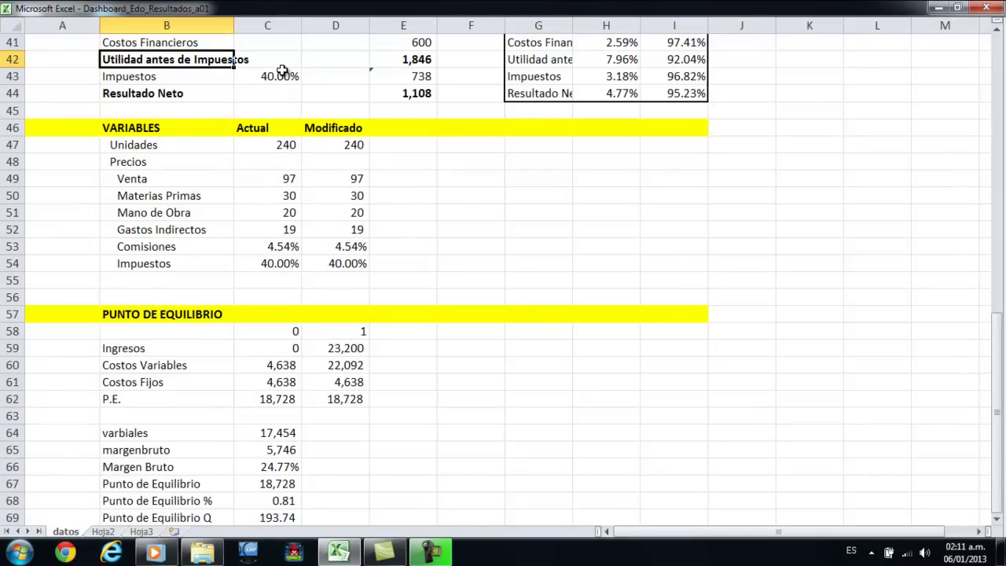
Open the Hoja2 dashboard sheet and select the period cell beside its ANALISIS FINANCIERO: SIMULACION title.
{"action": "key", "text": "ctrl+Page_Down"}
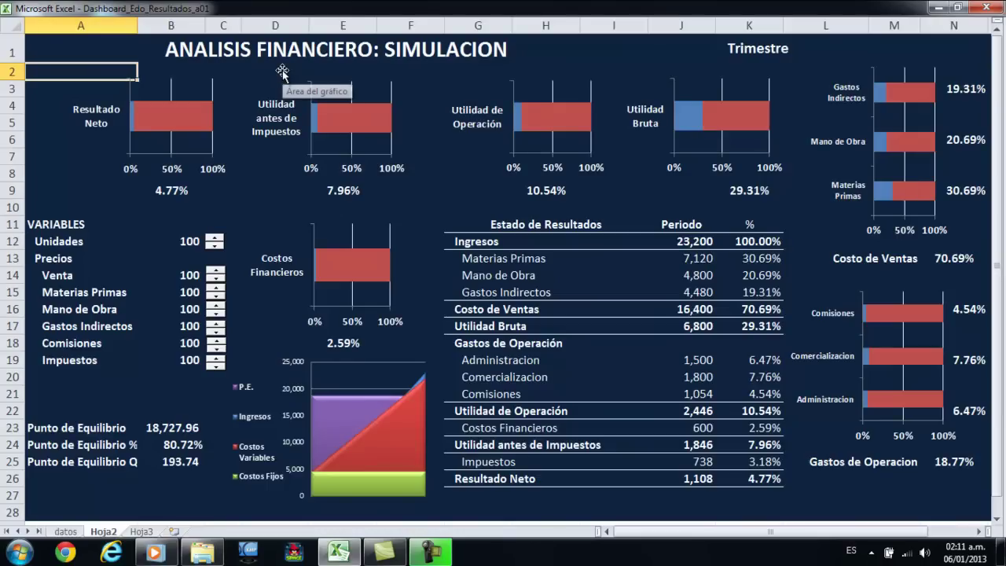
{"action": "key", "text": "Up"}
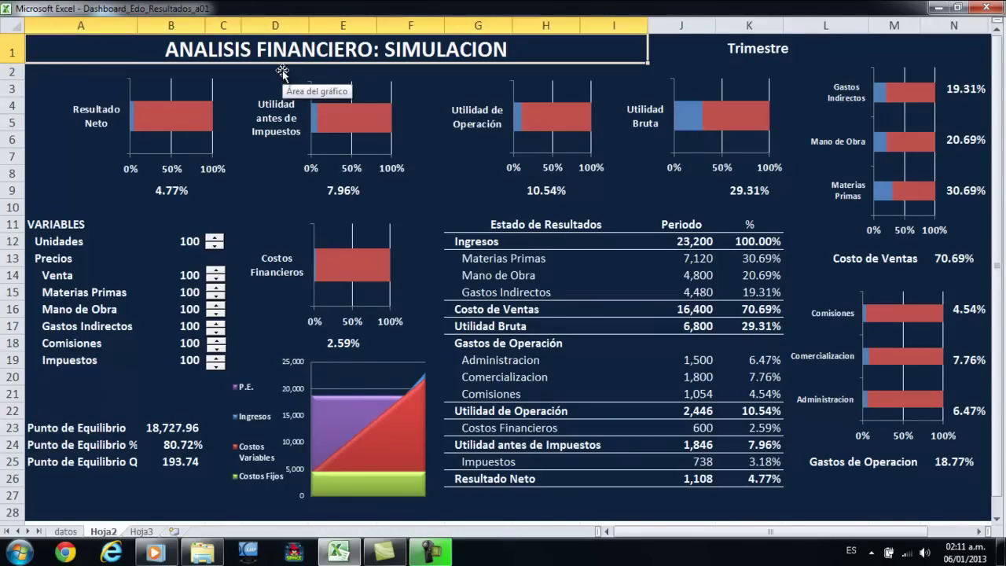
{"action": "left_click", "coordinate": [803, 51]}
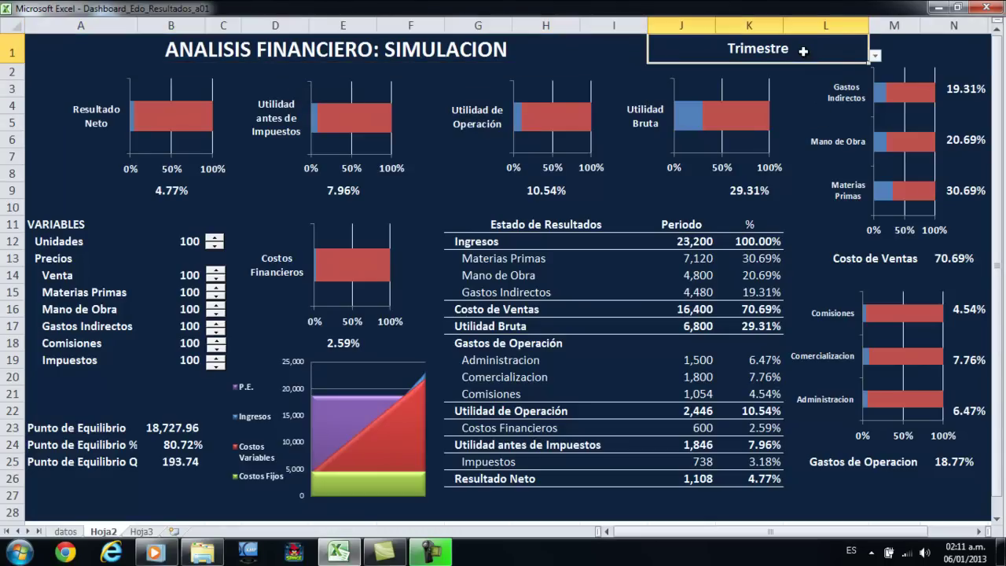
Cycle the dashboard's period through 01_ENERO, 02_FEBRERO, 03_MARZO and Trimestre to compare the charts and income statement.
{"action": "left_click", "coordinate": [876, 57]}
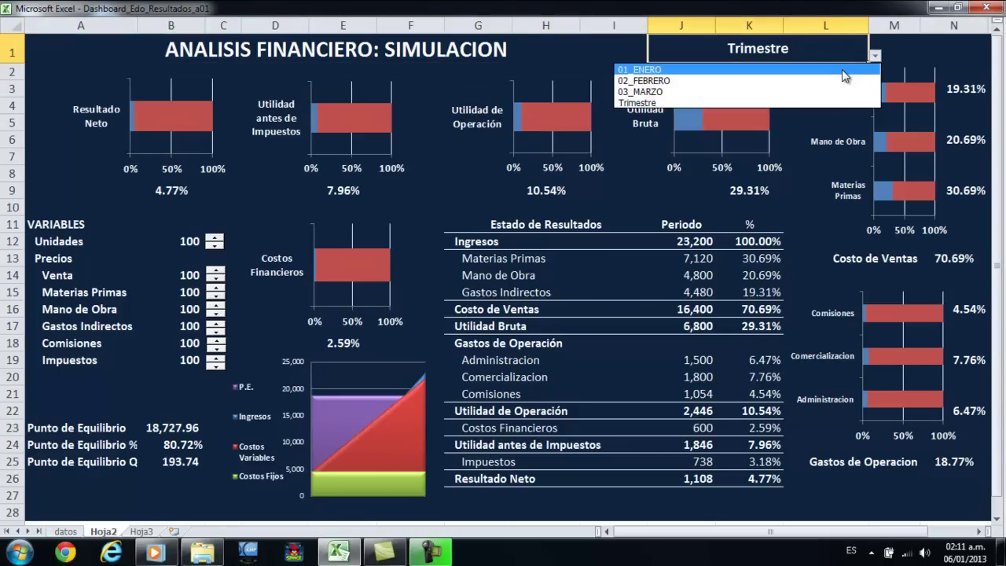
{"action": "left_click", "coordinate": [842, 69]}
{"action": "left_click", "coordinate": [876, 56]}
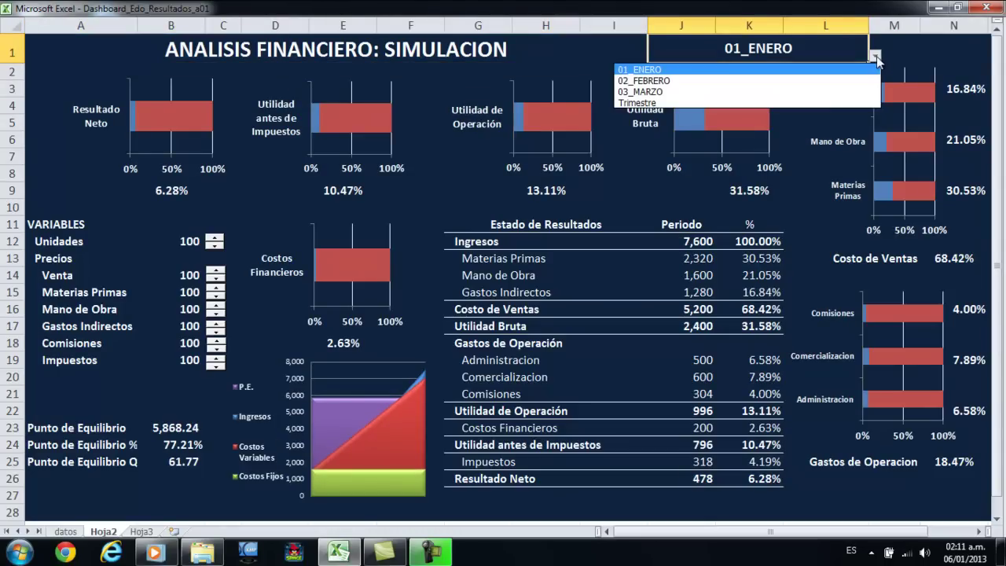
{"action": "left_click", "coordinate": [850, 80]}
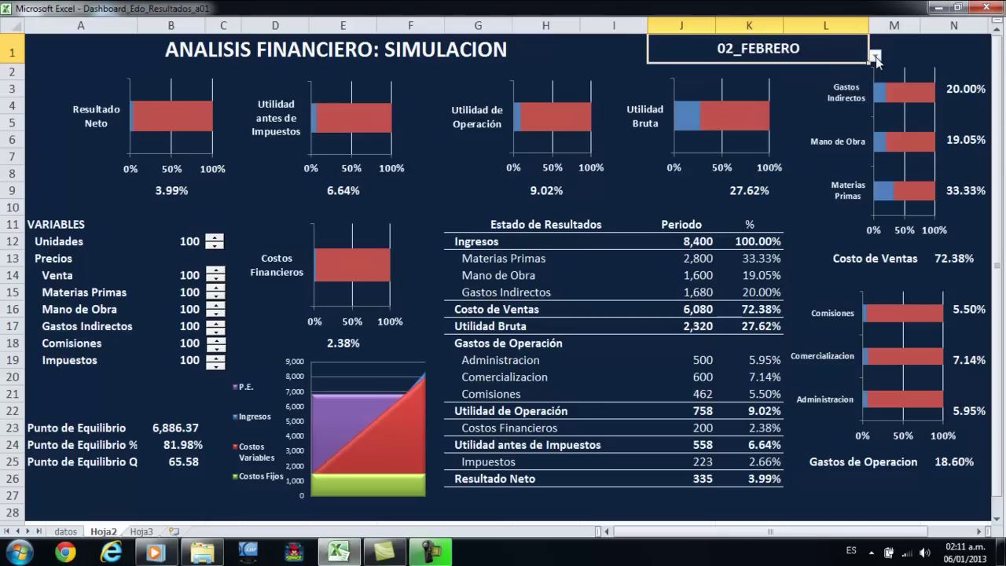
{"action": "left_click", "coordinate": [876, 57]}
{"action": "left_click", "coordinate": [829, 92]}
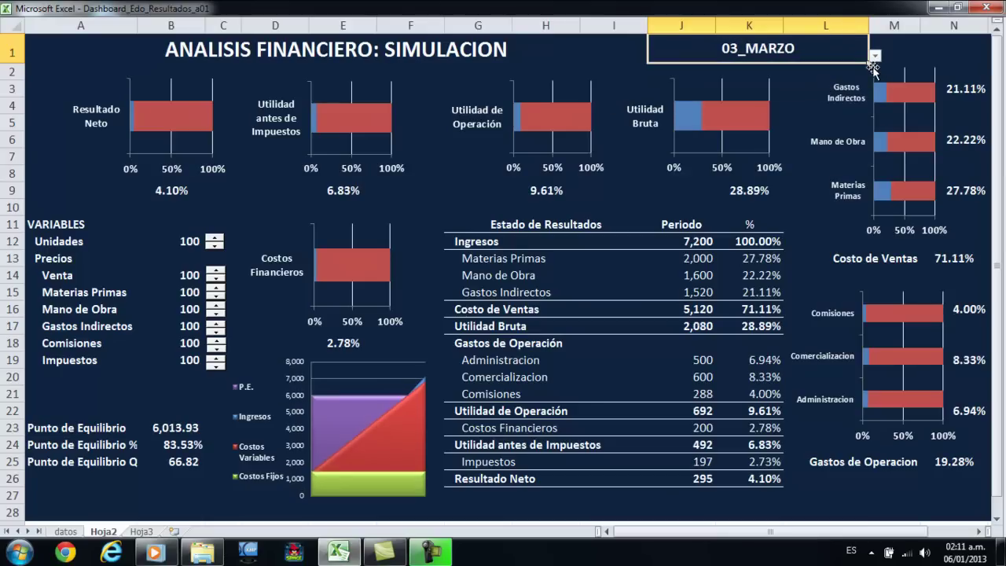
{"action": "left_click", "coordinate": [875, 56]}
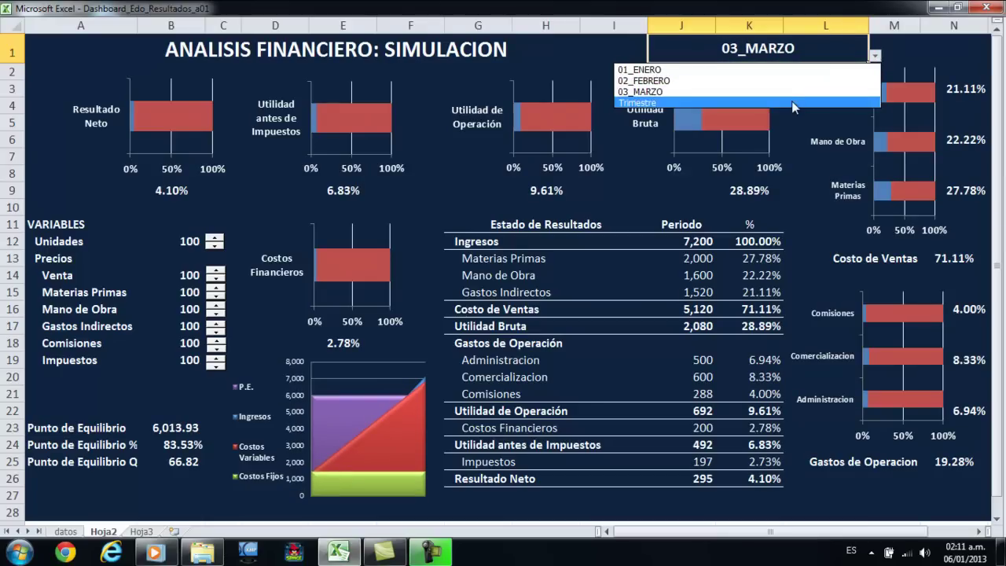
{"action": "left_click", "coordinate": [792, 99]}
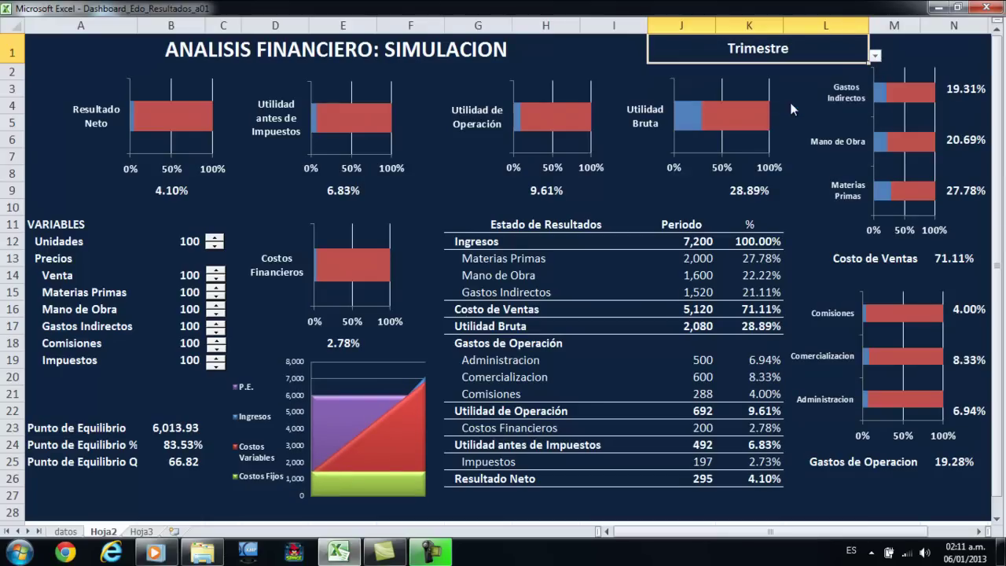
Set the dashboard's period to 01_ENERO.
{"action": "left_click", "coordinate": [875, 57]}
{"action": "left_click", "coordinate": [858, 70]}
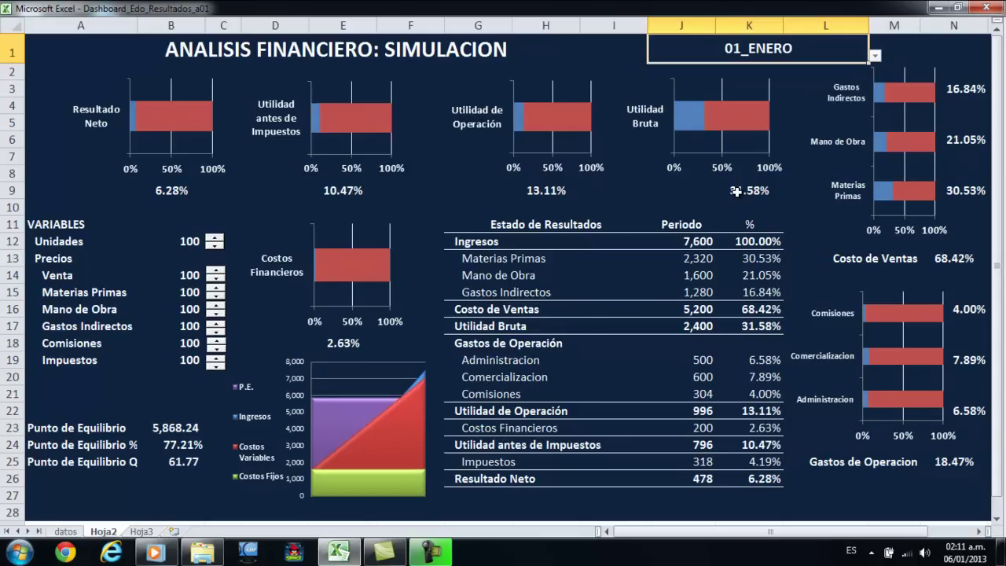
Examine the VARIABLES block by selecting its labels, the Unidades value and the price percentages from Venta through Impuestos.
{"action": "left_click_drag", "start_coordinate": [78, 224], "coordinate": [70, 363]}
{"action": "left_click_drag", "start_coordinate": [164, 243], "coordinate": [178, 362]}
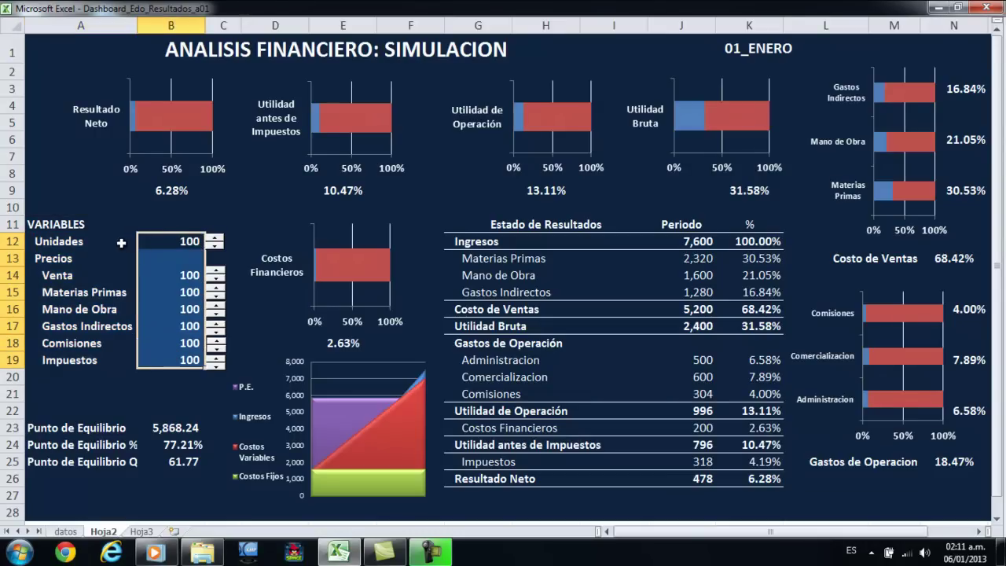
{"action": "left_click", "coordinate": [121, 244]}
{"action": "left_click_drag", "start_coordinate": [177, 276], "coordinate": [173, 363]}
{"action": "left_click", "coordinate": [189, 241]}
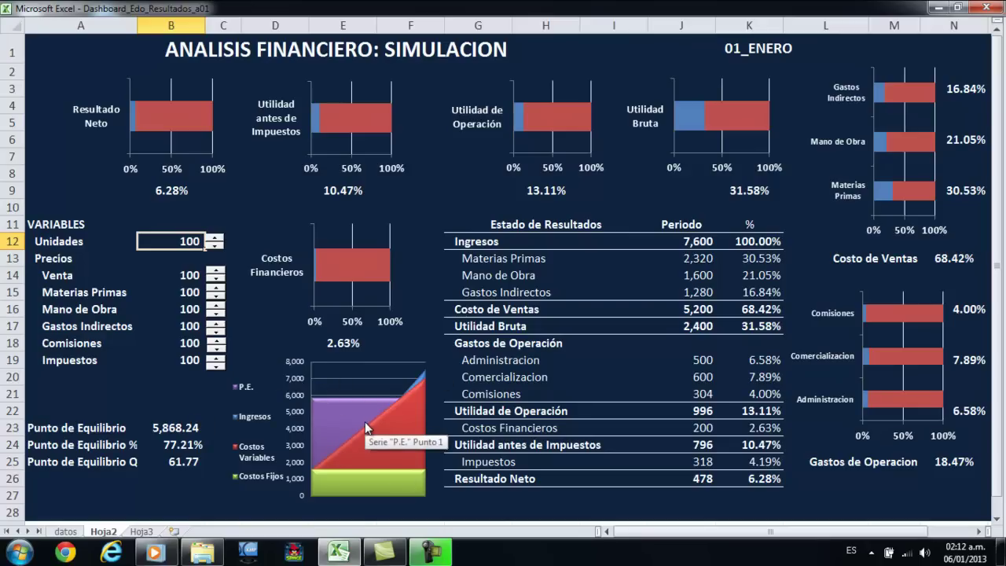
Cycle the period through 01_ENERO, 02_FEBRERO, 03_MARZO and Trimestre again to compare the break-even chart and Punto de Equilibrio figures.
{"action": "left_click", "coordinate": [808, 48]}
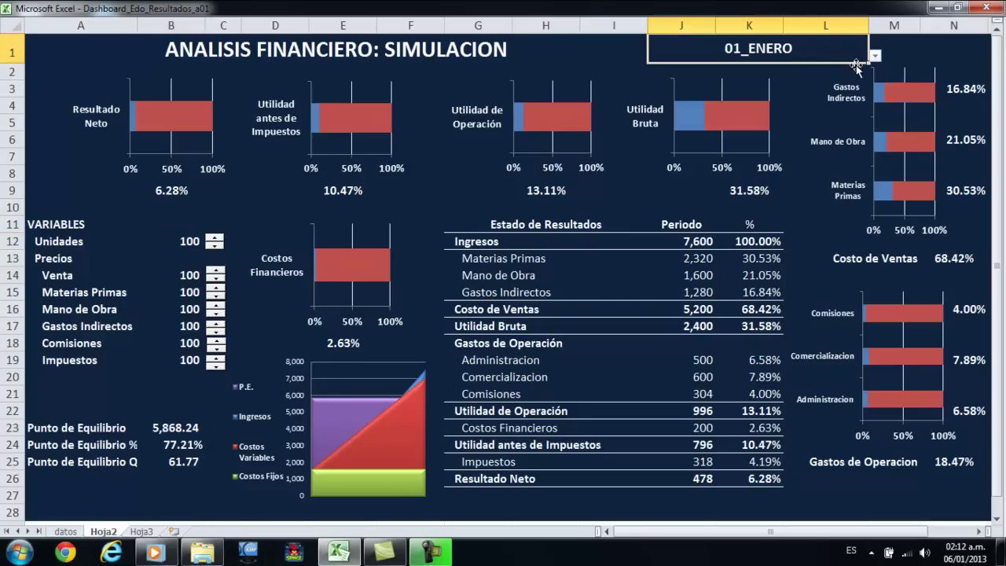
{"action": "left_click", "coordinate": [876, 56]}
{"action": "left_click", "coordinate": [858, 68]}
{"action": "left_click", "coordinate": [875, 55]}
{"action": "left_click", "coordinate": [861, 83]}
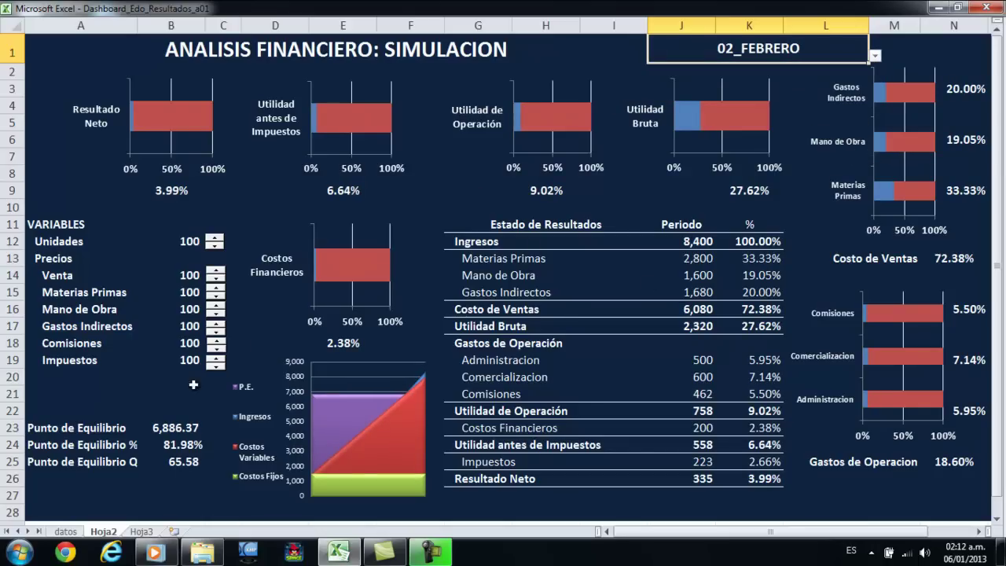
{"action": "left_click", "coordinate": [875, 56]}
{"action": "left_click", "coordinate": [865, 90]}
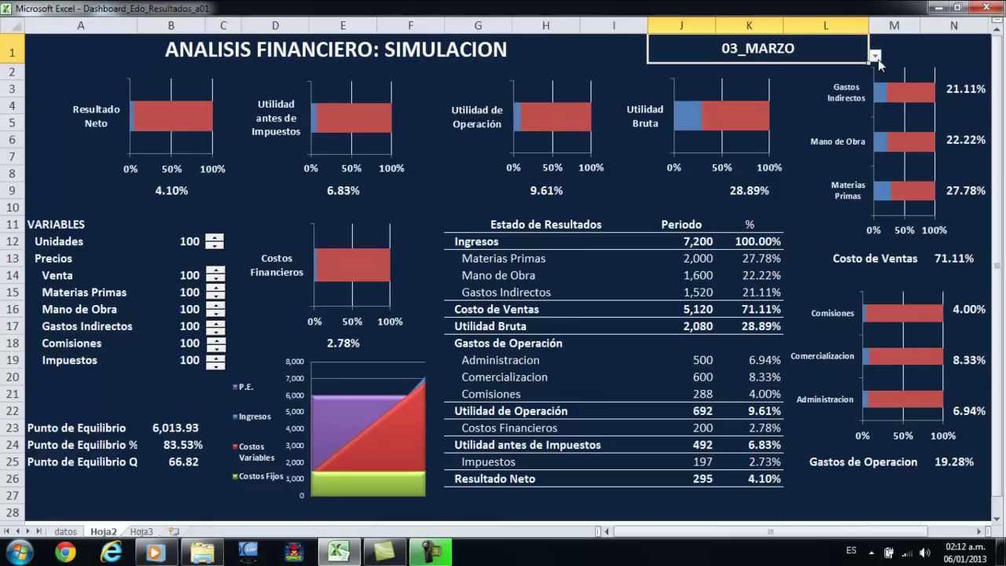
{"action": "left_click", "coordinate": [875, 55]}
{"action": "left_click", "coordinate": [825, 103]}
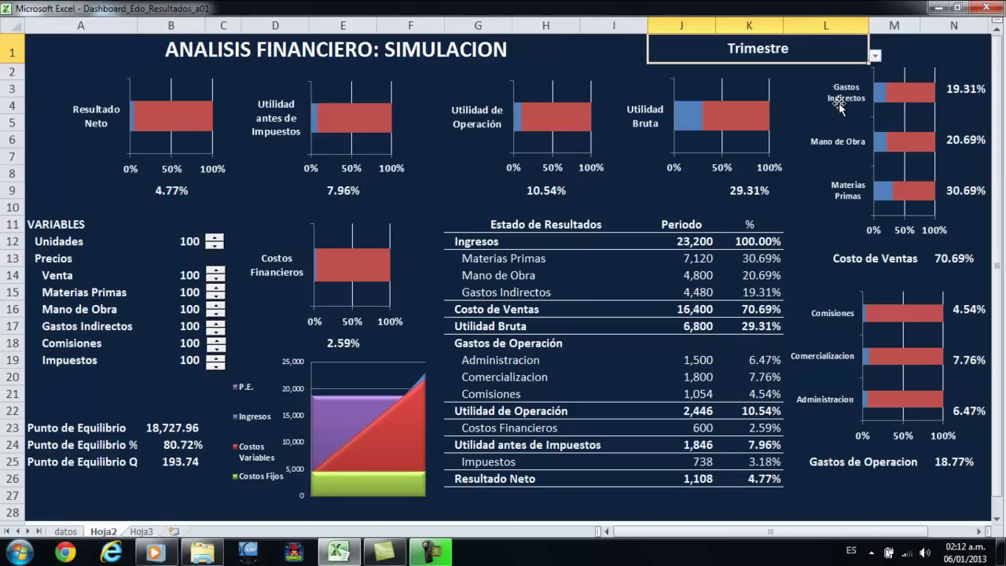
{"action": "left_click", "coordinate": [875, 56]}
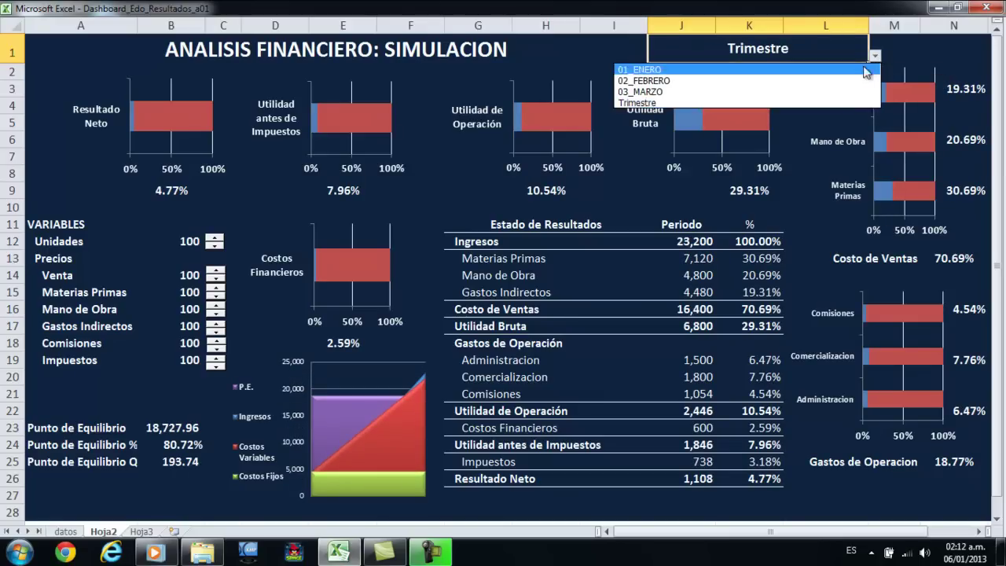
{"action": "left_click", "coordinate": [848, 111]}
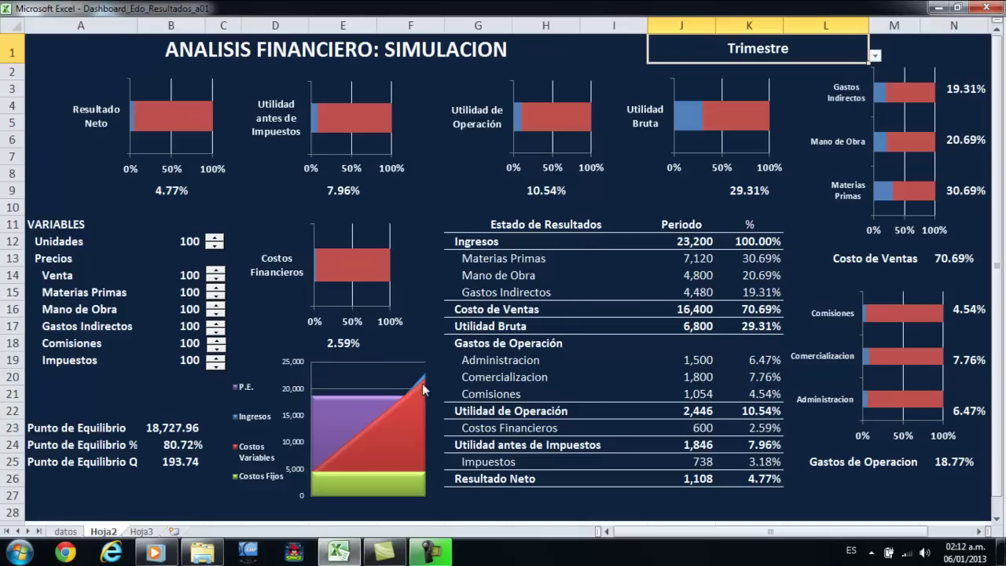
Set the dashboard's period to 02_FEBRERO and raise the Unidades variable to 115.
{"action": "left_click", "coordinate": [875, 57]}
{"action": "left_click", "coordinate": [865, 80]}
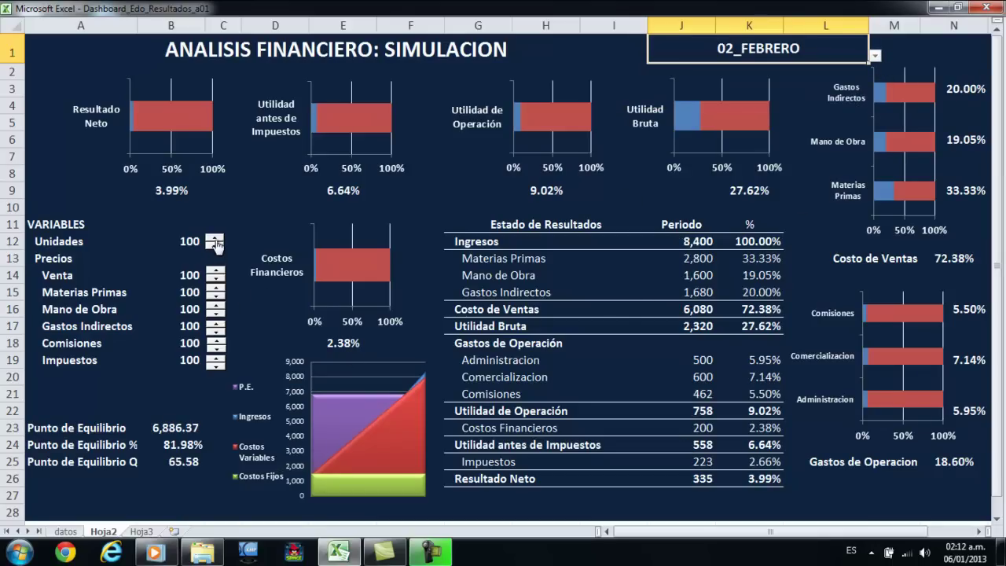
{"action": "left_click", "coordinate": [215, 238]}
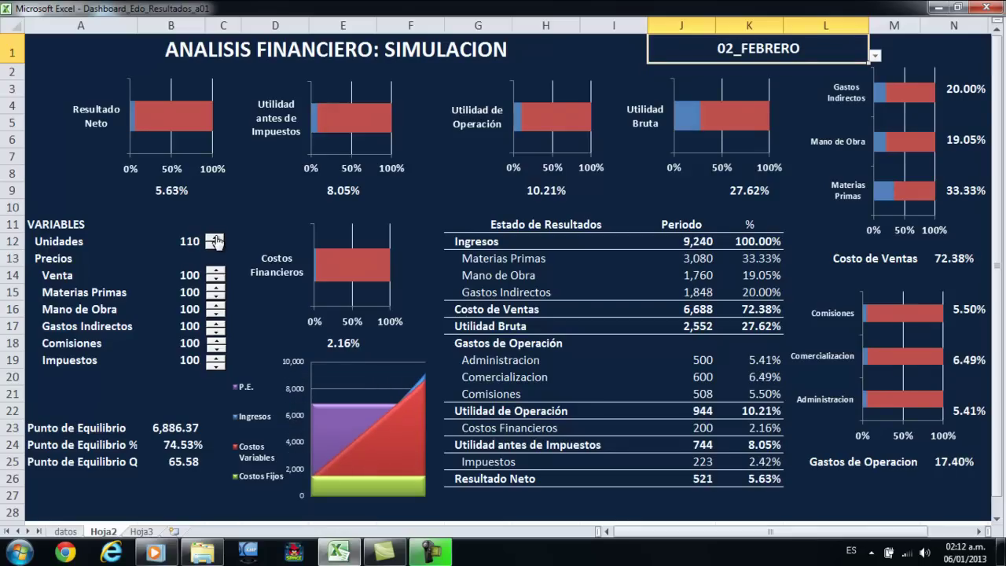
{"action": "left_click", "coordinate": [215, 239]}
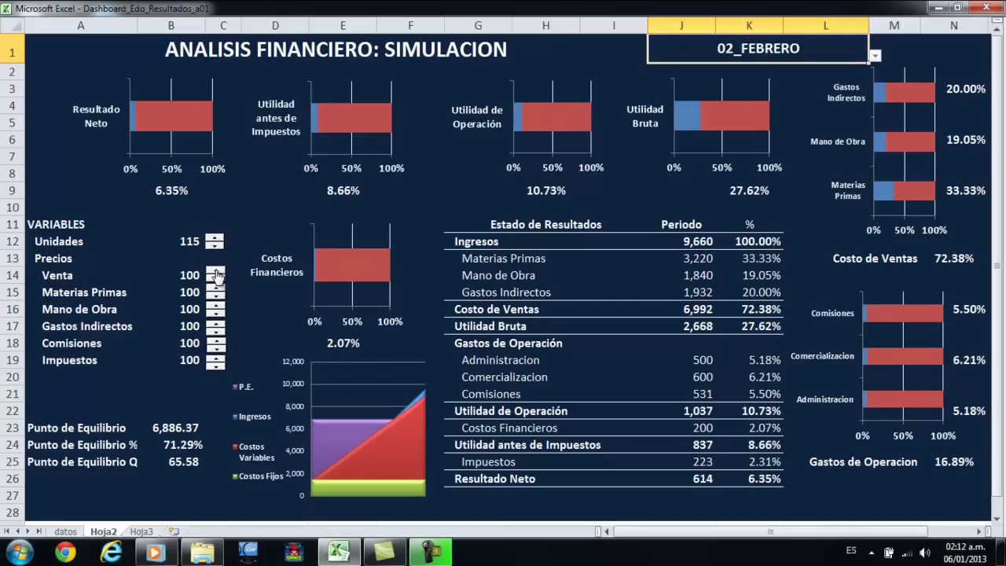
Raise the Venta price variable to 115.
{"action": "left_click", "coordinate": [215, 271]}
{"action": "left_click", "coordinate": [215, 271]}
{"action": "left_click", "coordinate": [215, 271]}
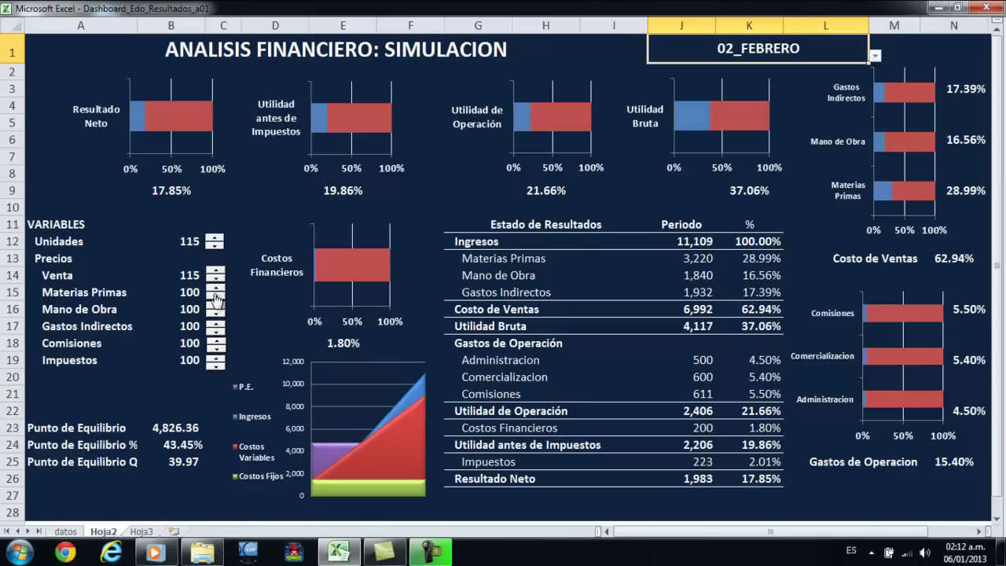
Lower the Materias Primas and Mano de Obra price variables to 95, and restore Comisiones to 100 after a trial change.
{"action": "left_click", "coordinate": [216, 297]}
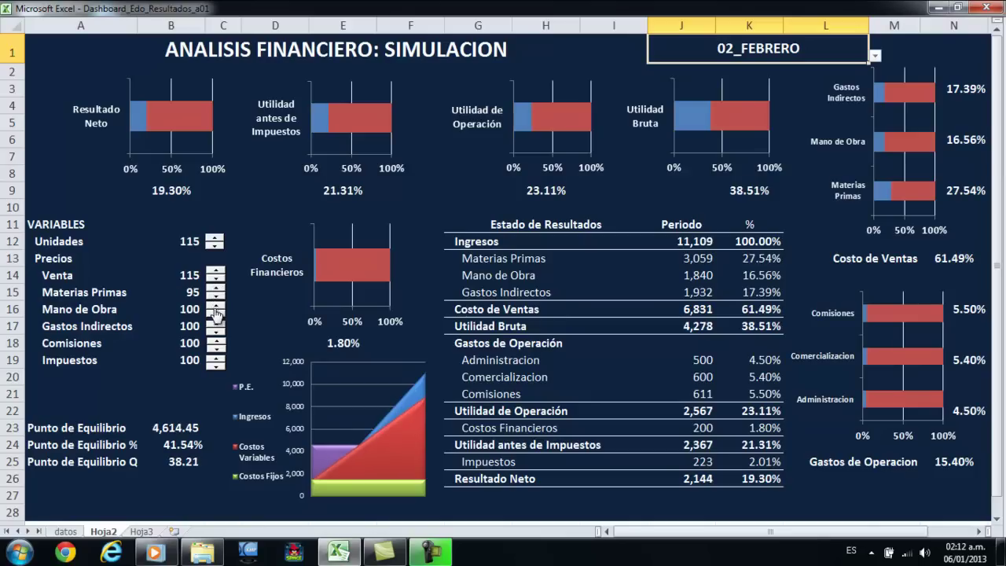
{"action": "left_click", "coordinate": [216, 314]}
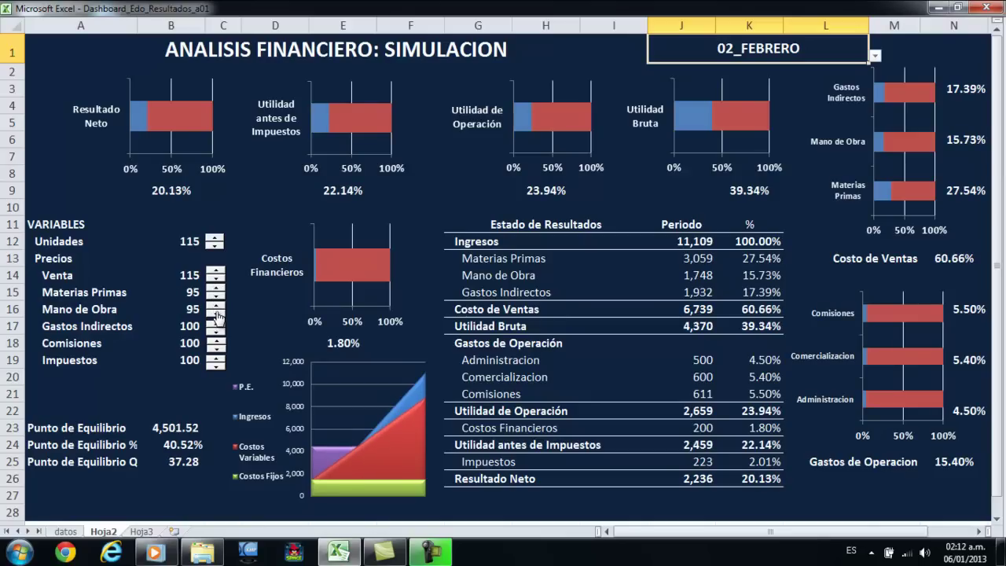
{"action": "left_click", "coordinate": [218, 346]}
{"action": "left_click", "coordinate": [217, 339]}
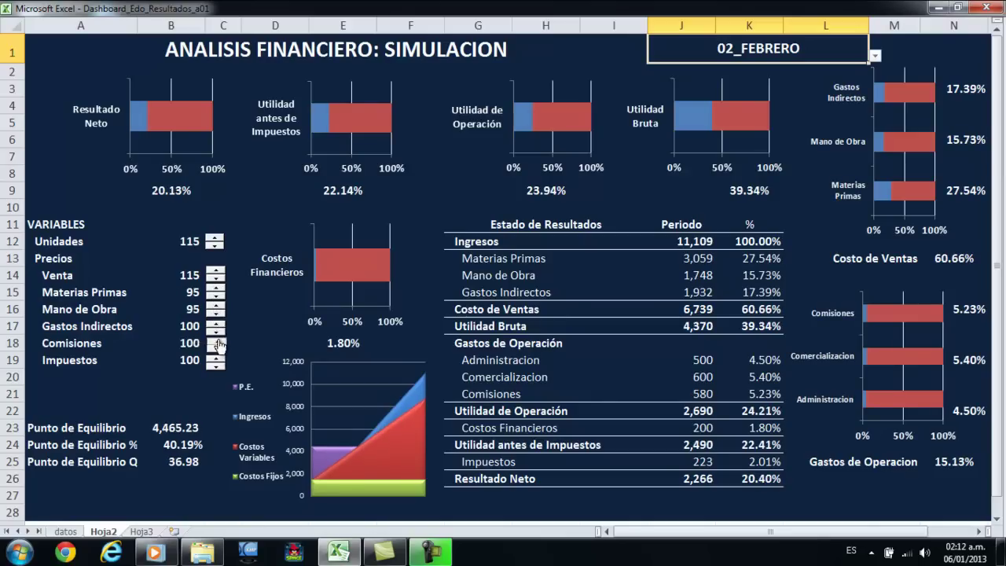
Switch the dashboard's period to Trimestre and raise the Unidades variable to 140.
{"action": "left_click", "coordinate": [875, 59]}
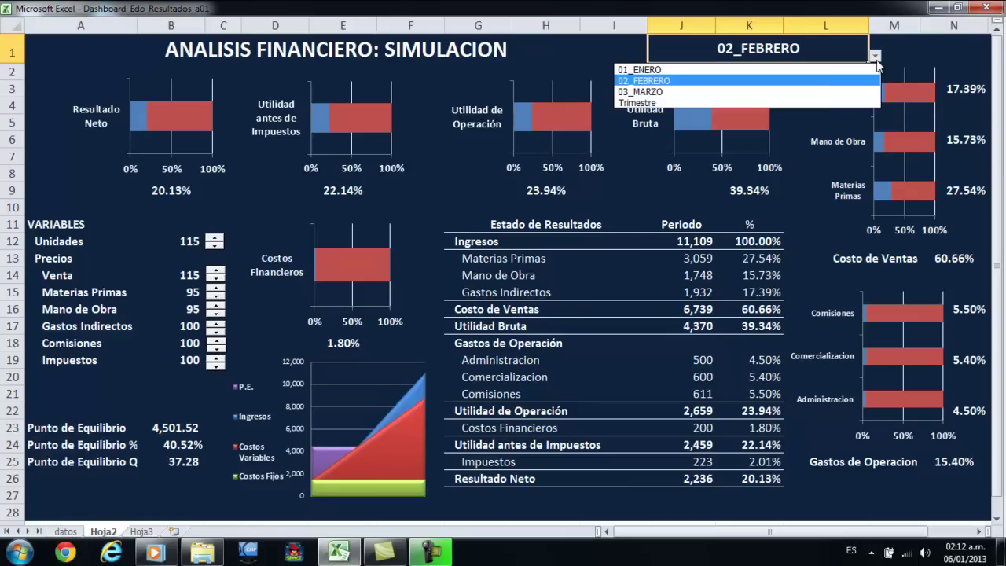
{"action": "left_click", "coordinate": [818, 101]}
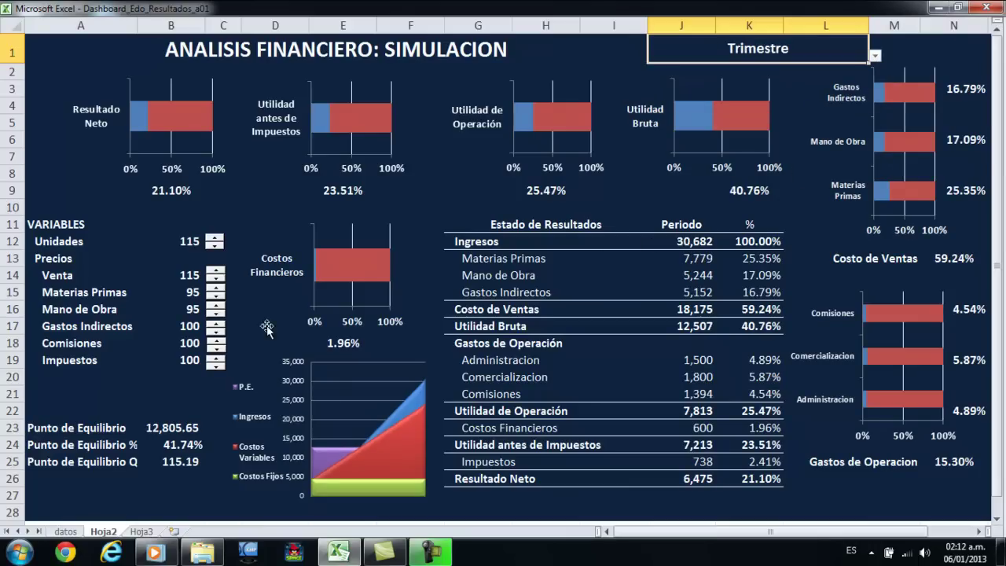
{"action": "left_click", "coordinate": [216, 238]}
{"action": "left_click", "coordinate": [216, 238]}
{"action": "left_click", "coordinate": [216, 239]}
{"action": "left_click", "coordinate": [215, 238]}
{"action": "left_click", "coordinate": [216, 238]}
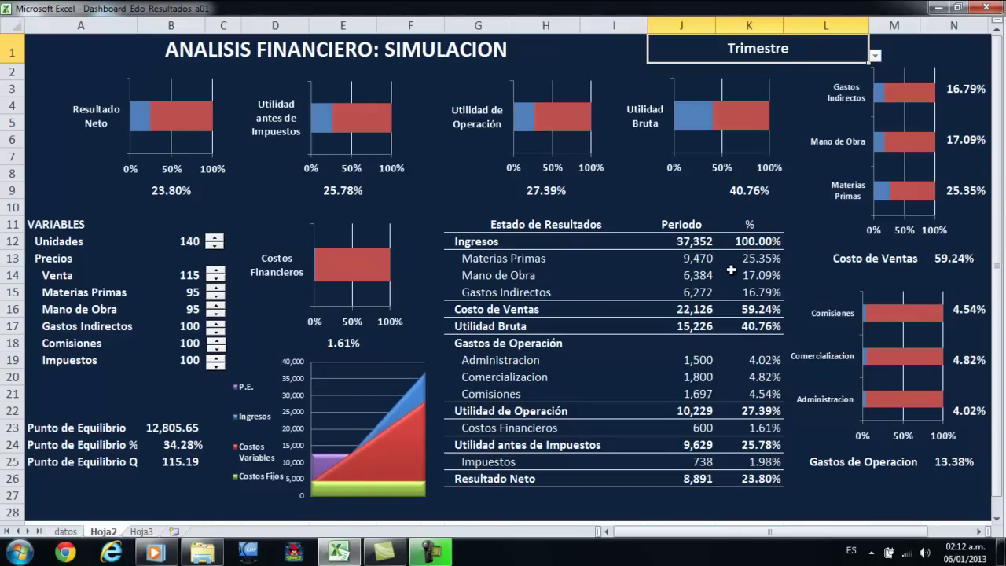